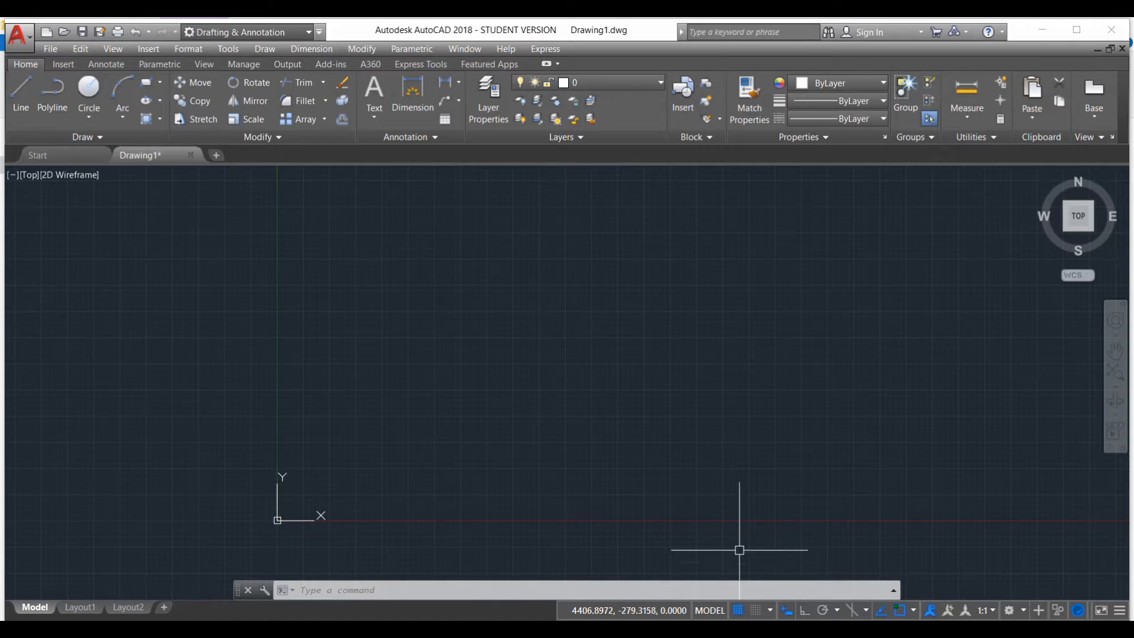
# Create a multiline text reading "jai odia" in a wide text box above and right of the origin
pyautogui.click(381, 117)
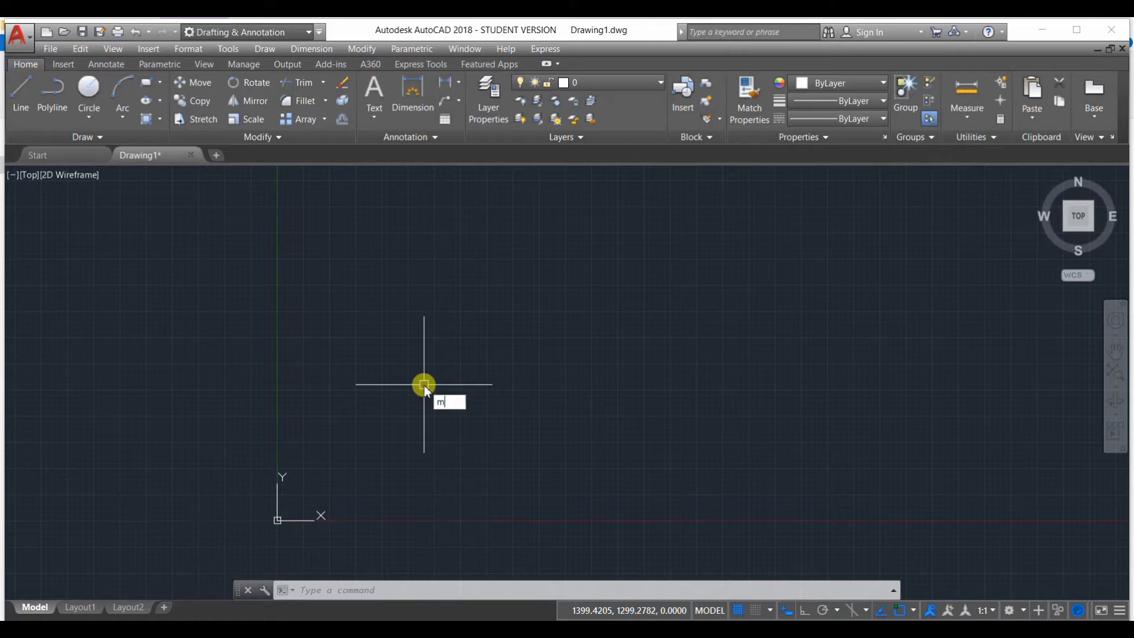
pyautogui.write('t')
pyautogui.press('Return')
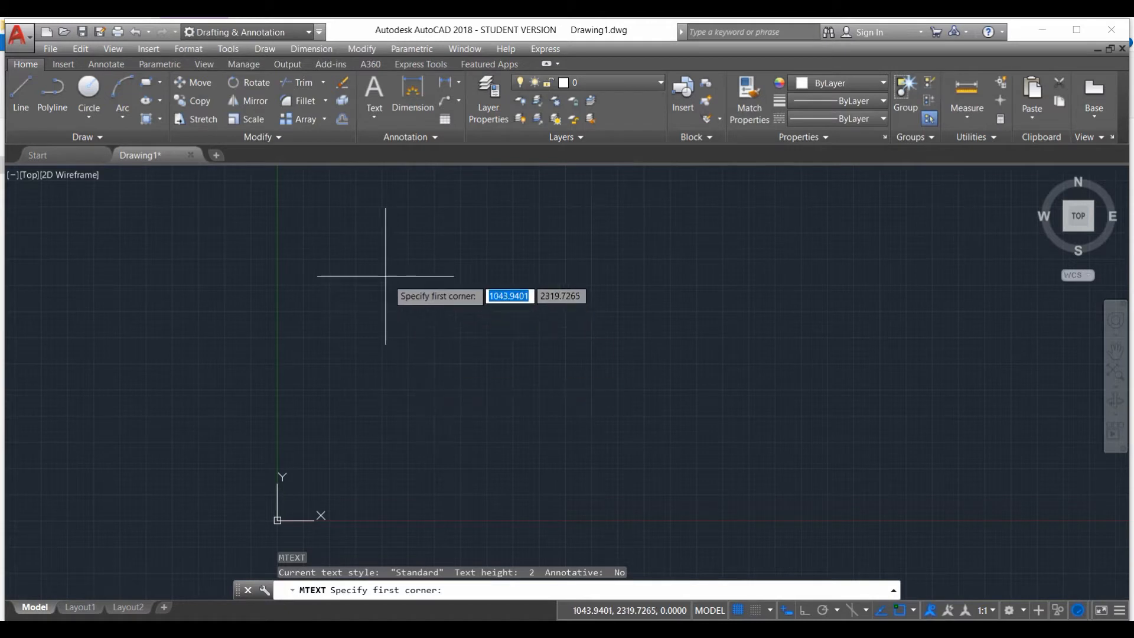
pyautogui.click(371, 262)
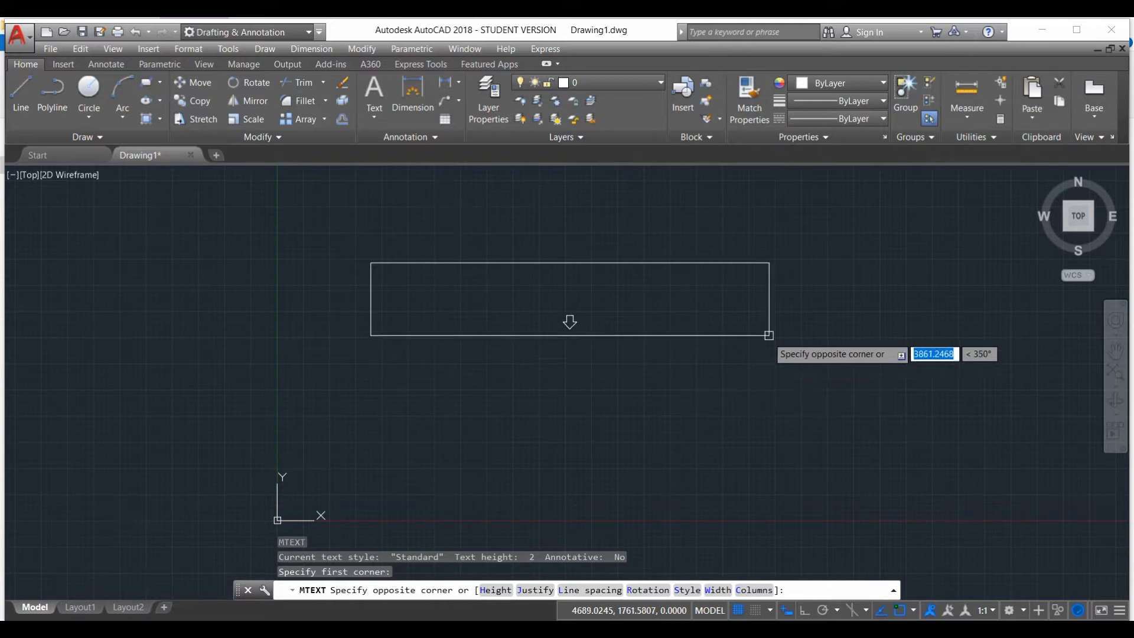
pyautogui.click(816, 347)
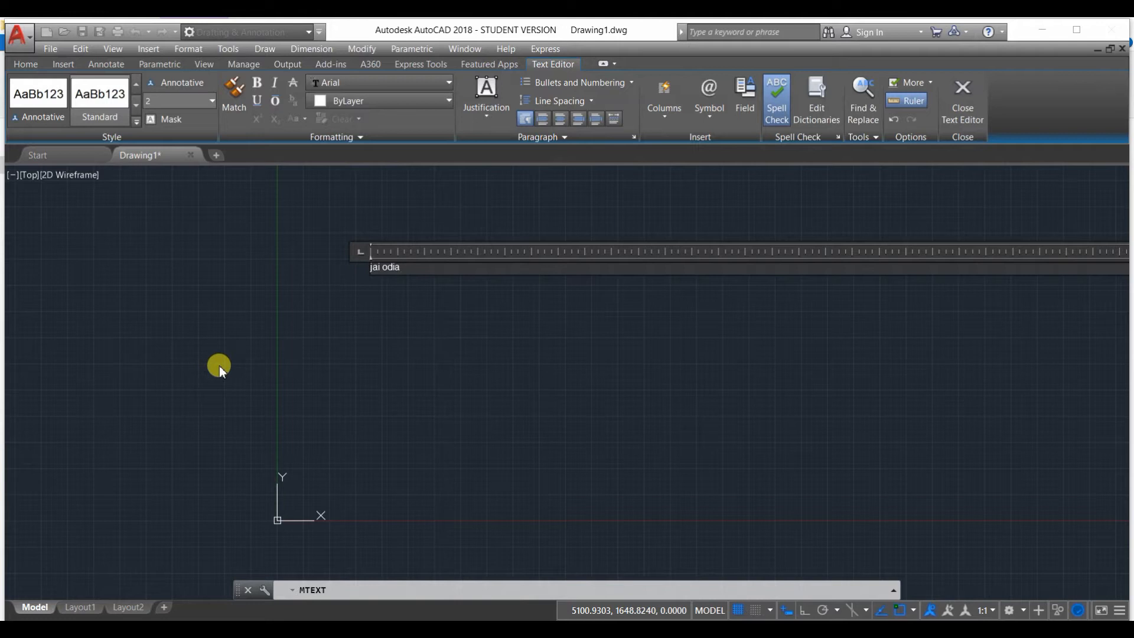
pyautogui.press('Return')
pyautogui.press('BackSpace')
pyautogui.click(961, 110)
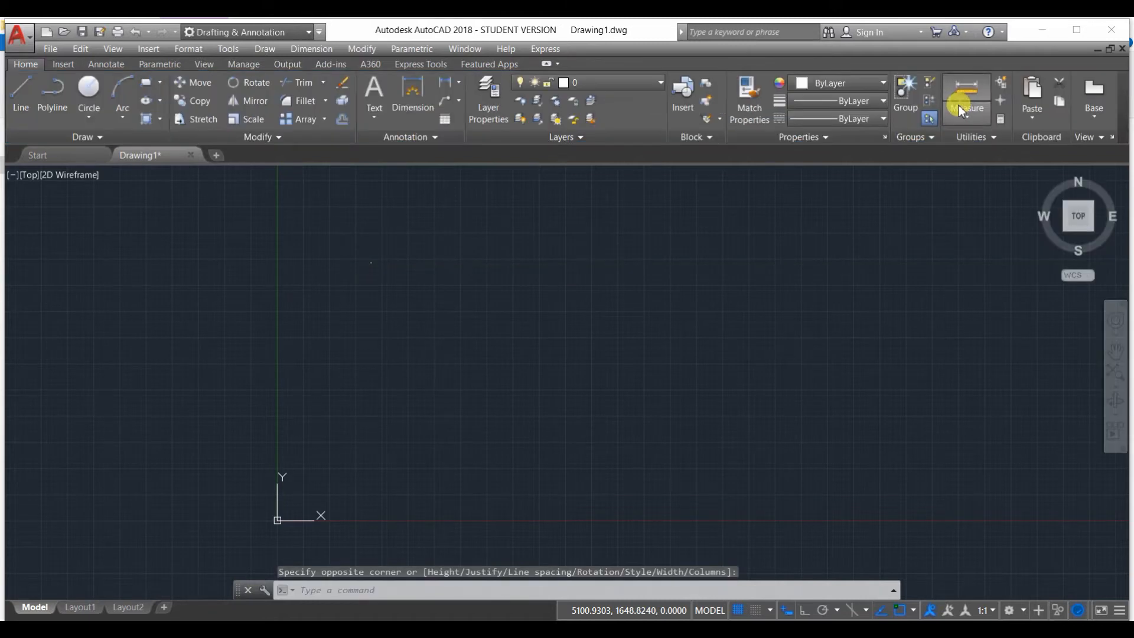
# Examine the placed "jai odia" text up close, opening it in the text editor and closing it without changes
pyautogui.scroll(2, 331, 274)
pyautogui.scroll(10, 508, 431)
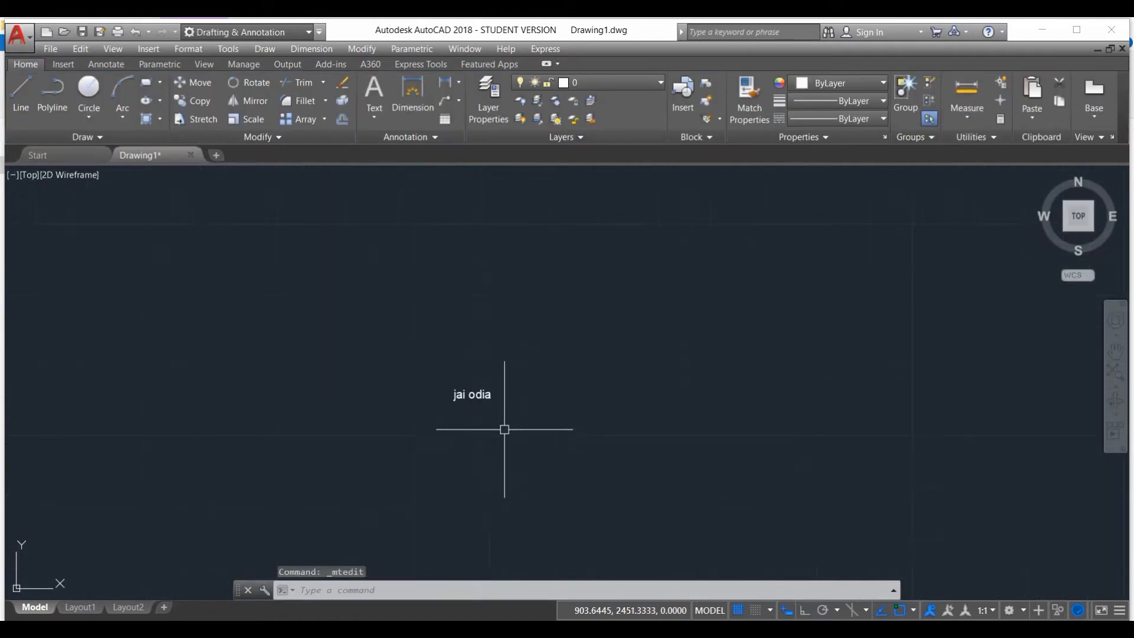
pyautogui.scroll(-5, 538, 430)
pyautogui.scroll(6, 537, 430)
pyautogui.scroll(-6, 544, 467)
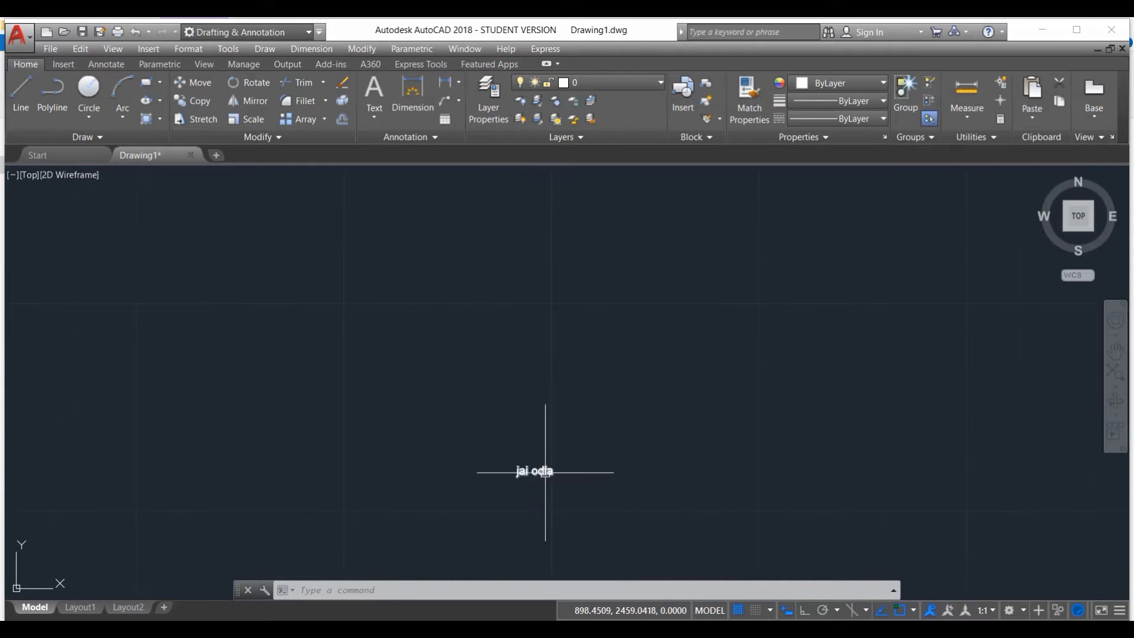
pyautogui.scroll(5, 544, 464)
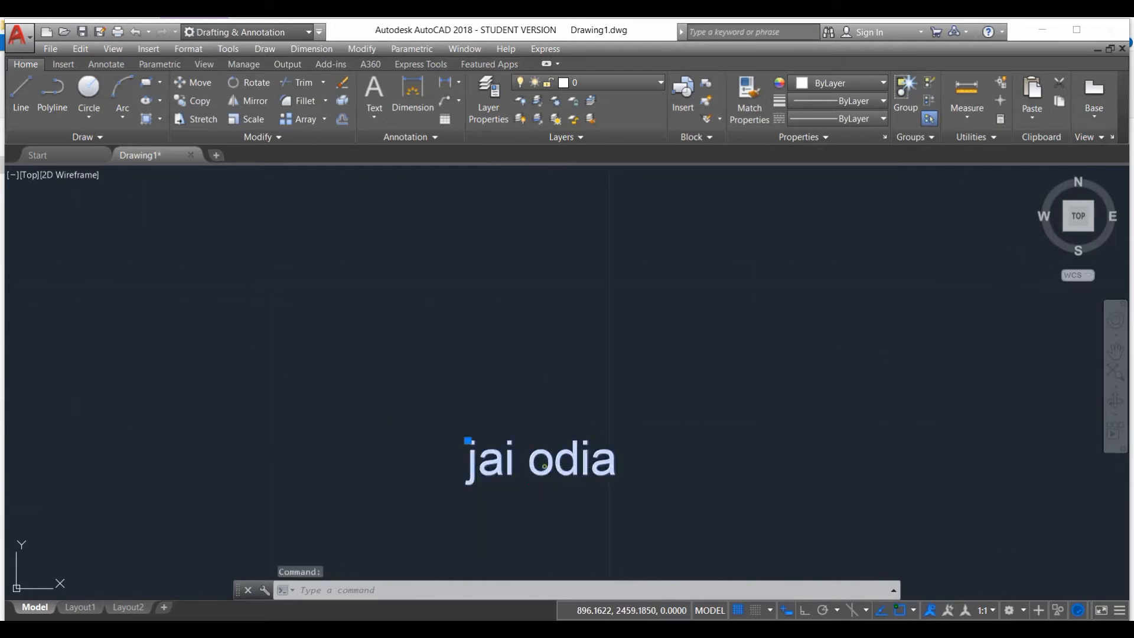
pyautogui.doubleClick(544, 463)
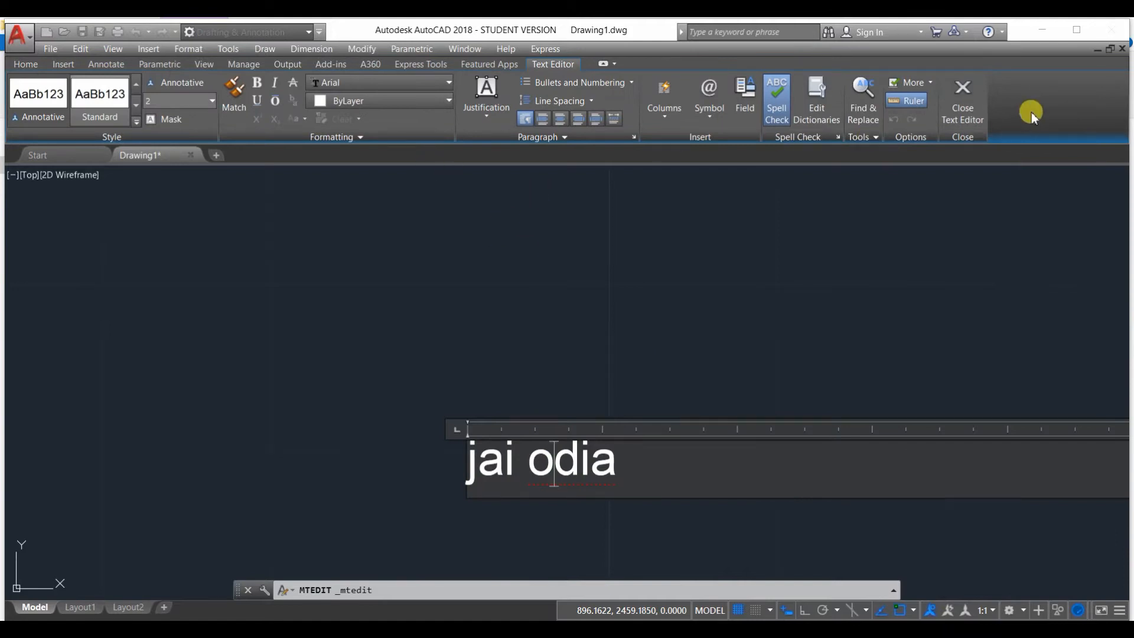
pyautogui.click(962, 101)
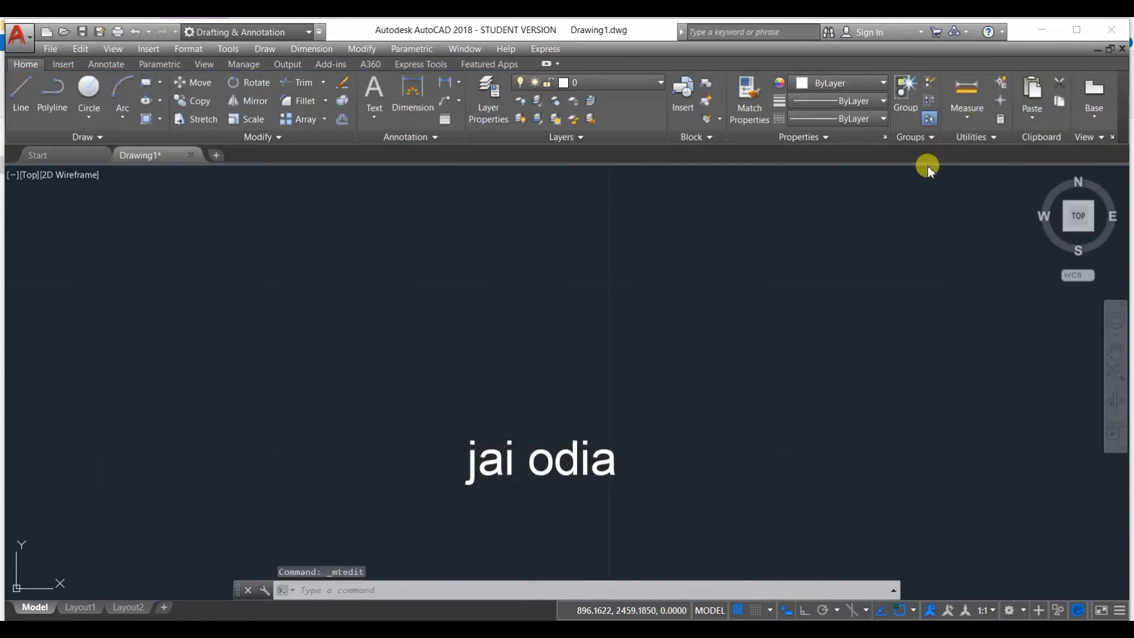
pyautogui.scroll(-2, 671, 359)
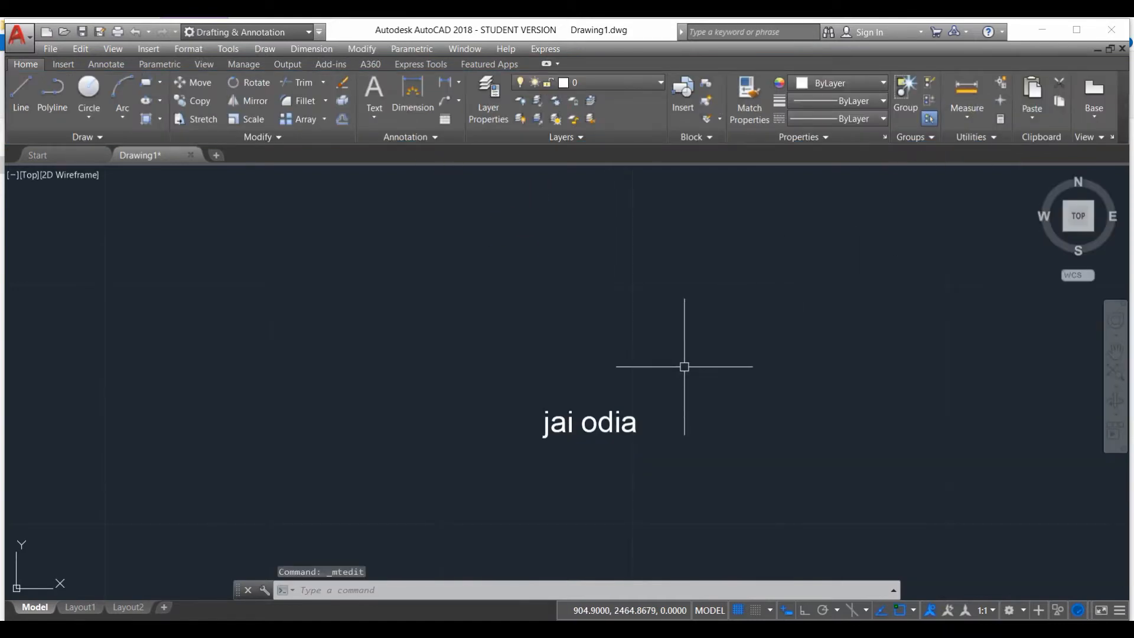
# Edit the whole "jai odia" text with TEXTEDIT and set its text height to 50
pyautogui.write('ED')
pyautogui.press('Return')
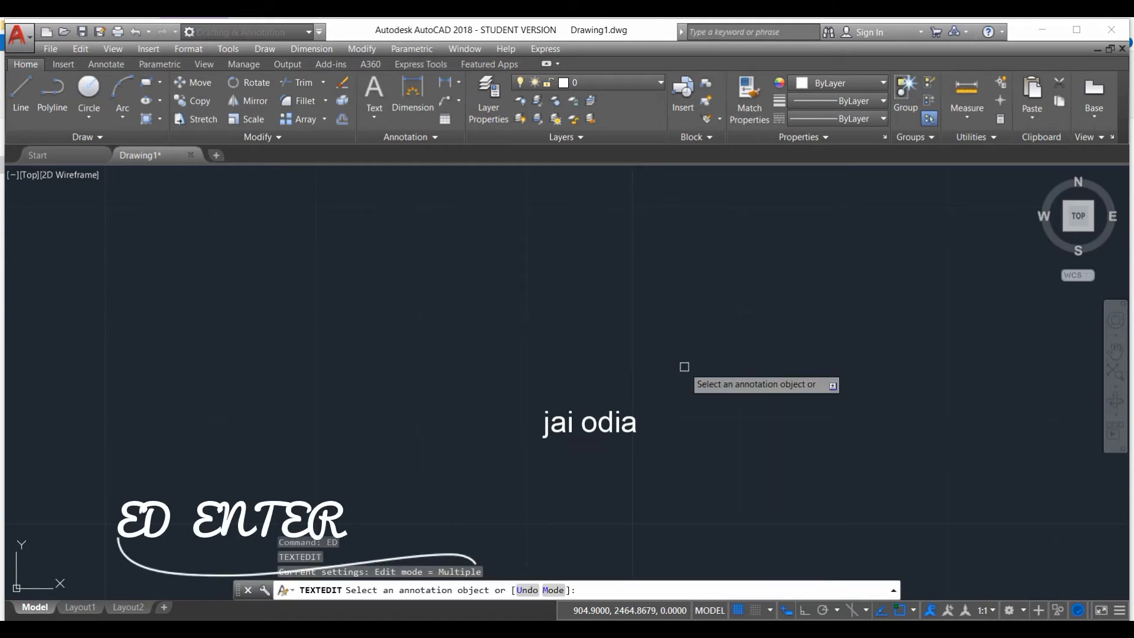
pyautogui.click(580, 423)
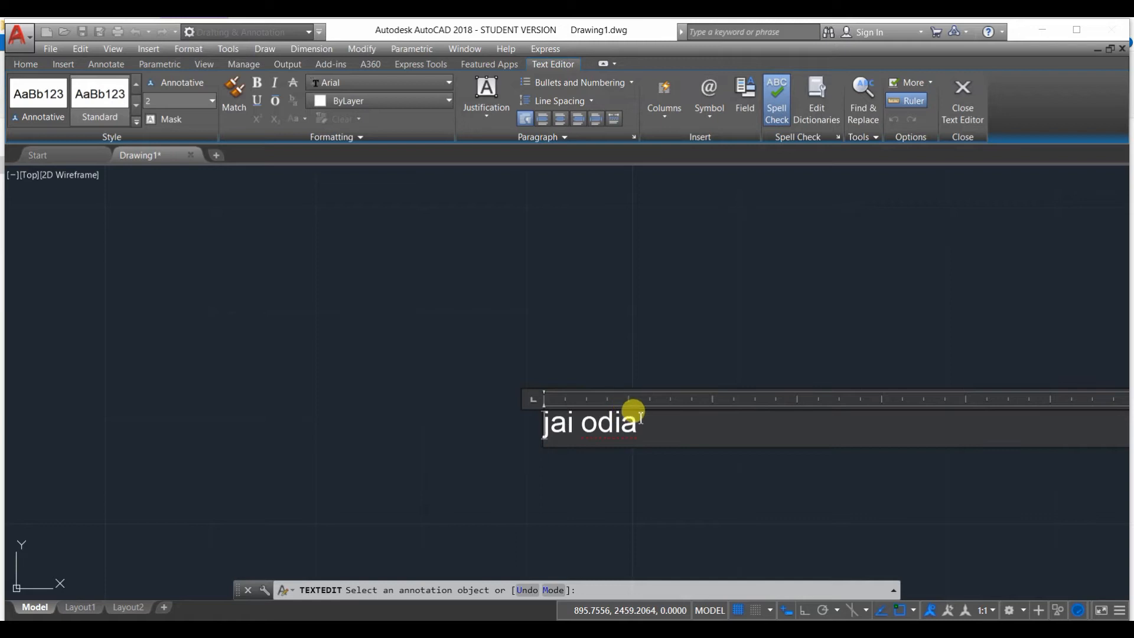
pyautogui.moveTo(675, 427); pyautogui.dragTo(510, 435)
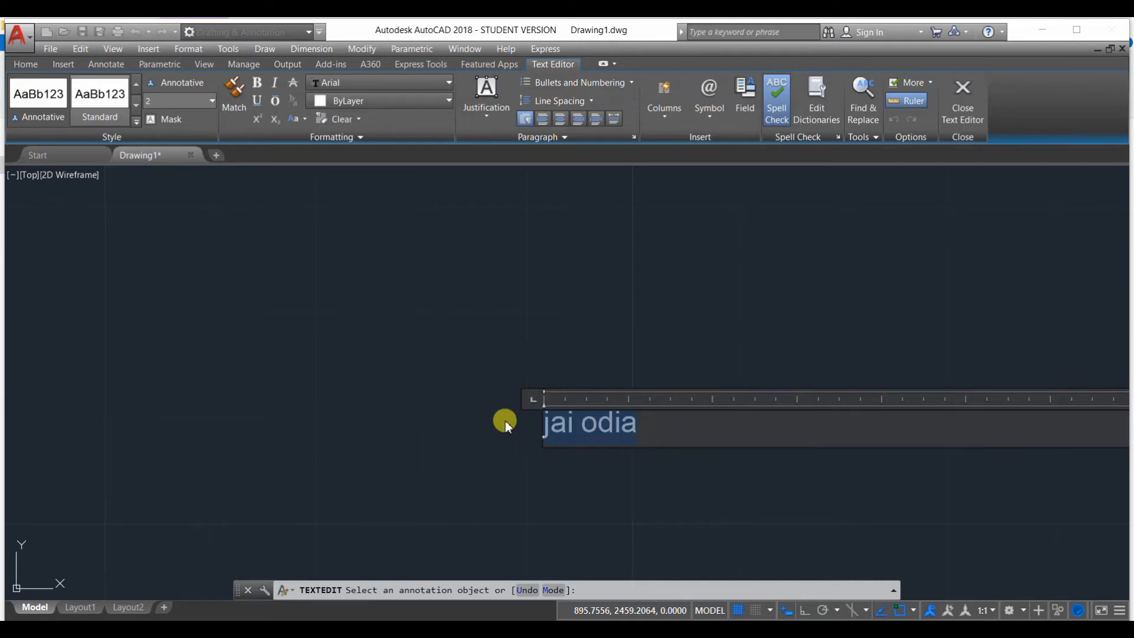
pyautogui.click(201, 101)
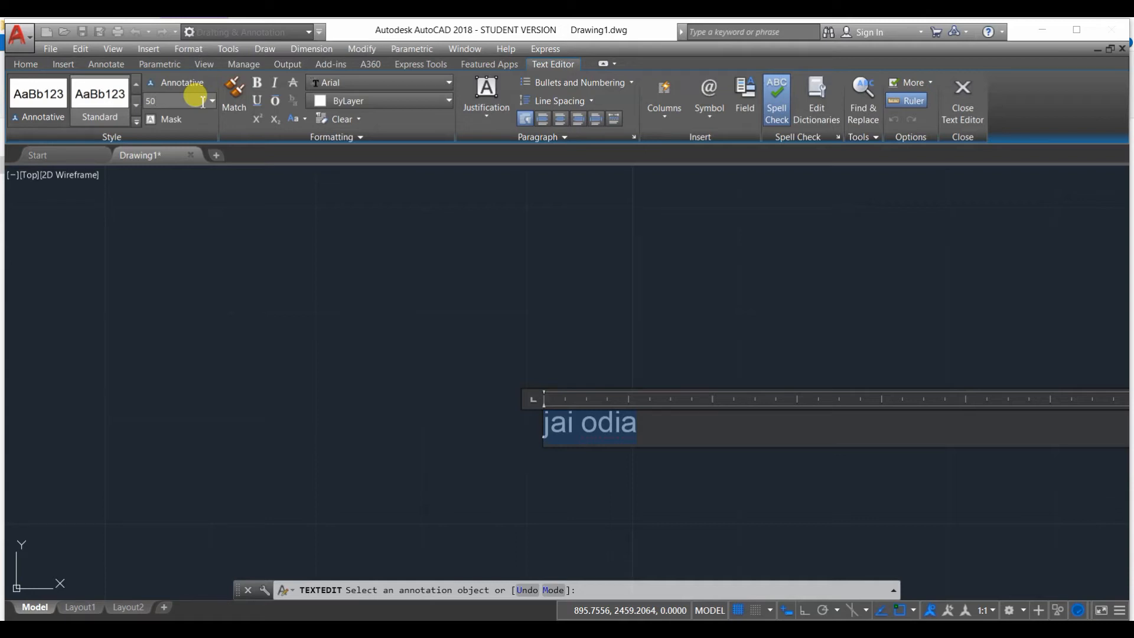
pyautogui.press('Return')
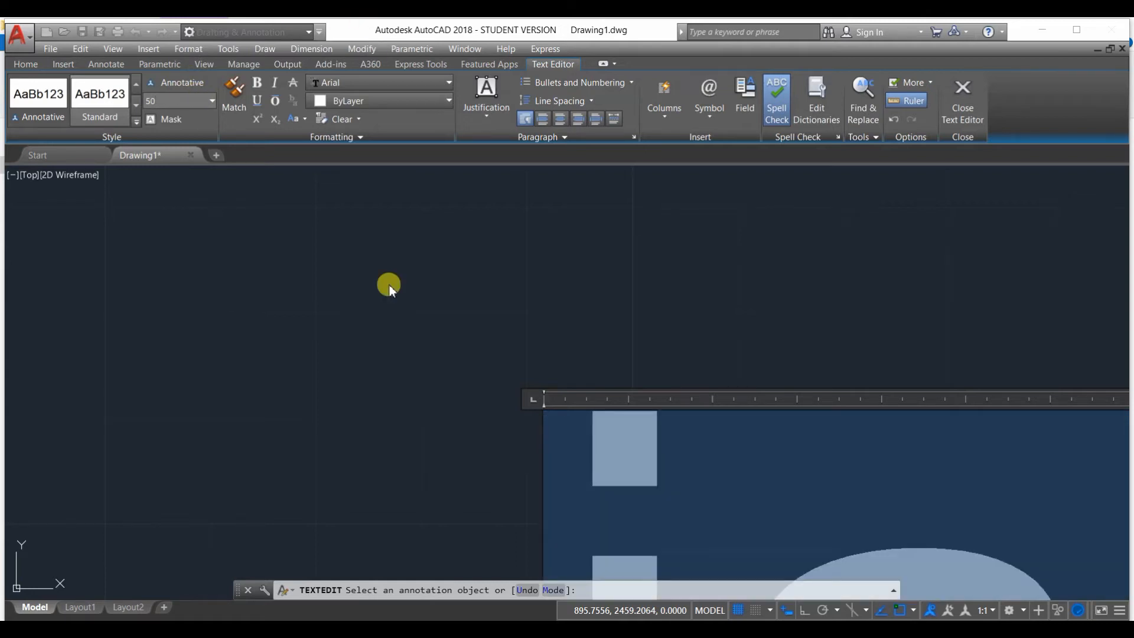
pyautogui.scroll(-5, 435, 339)
pyautogui.click(671, 374)
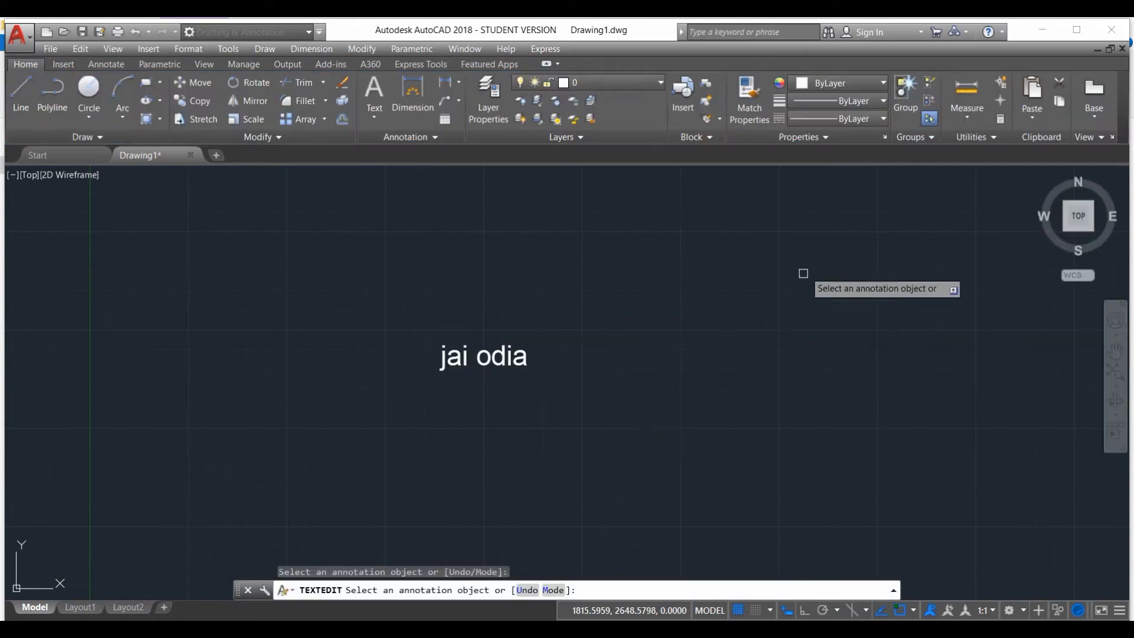
pyautogui.press('Escape')
# Reopen the "jai odia" text for editing and change its text style to Annotative
pyautogui.scroll(9, 696, 329)
pyautogui.scroll(-9, 708, 321)
pyautogui.scroll(7, 673, 328)
pyautogui.scroll(-7, 676, 324)
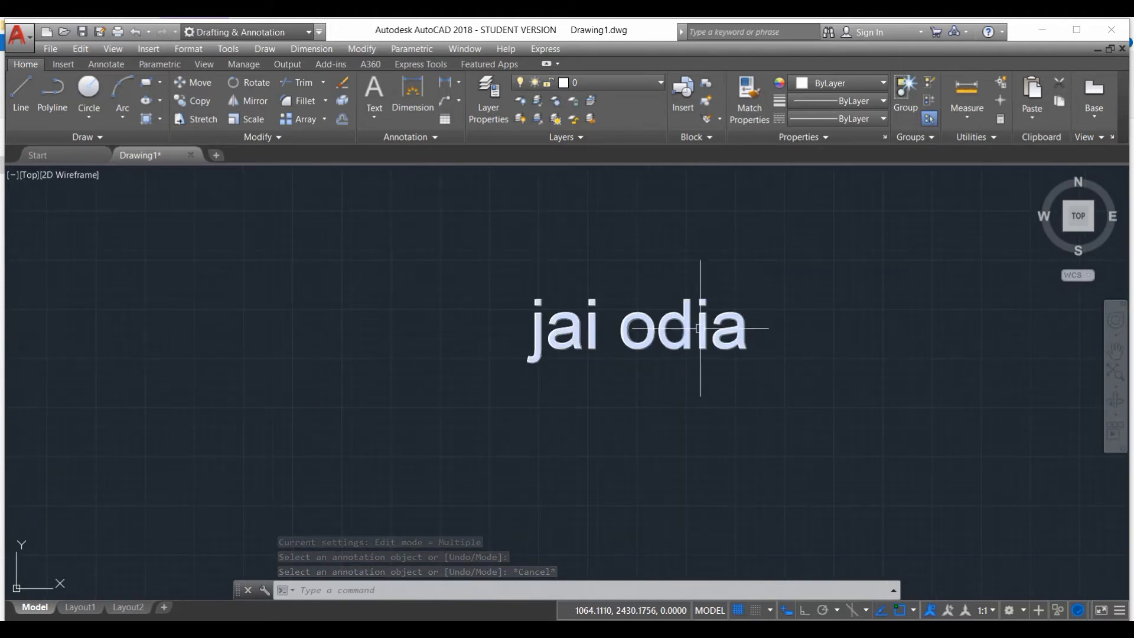
pyautogui.scroll(-2, 679, 328)
pyautogui.scroll(4, 686, 333)
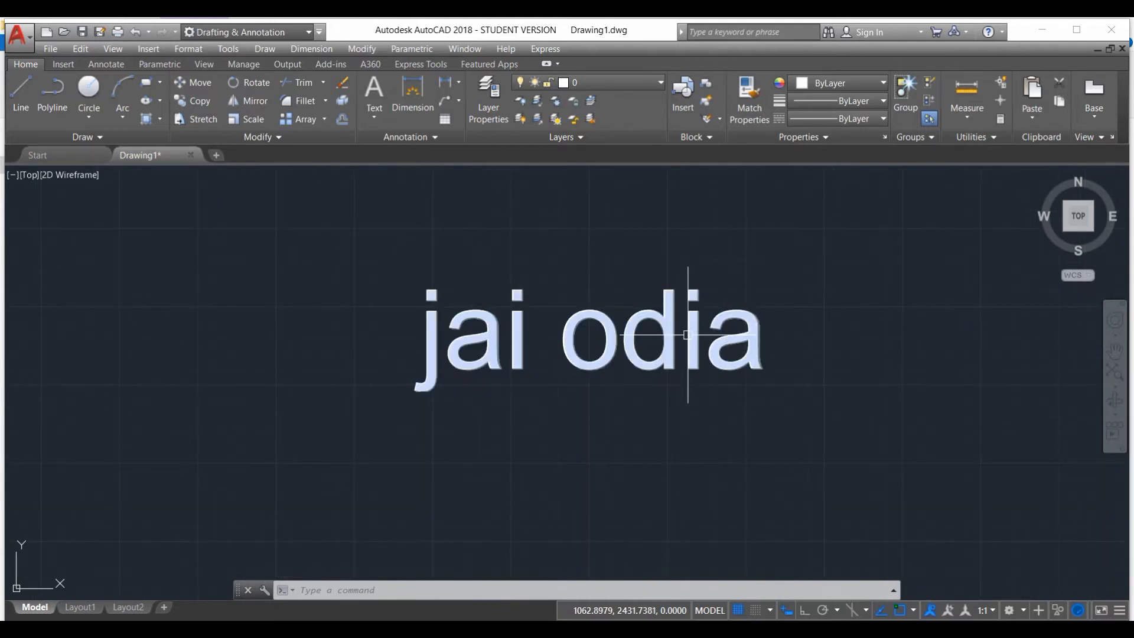
pyautogui.scroll(2, 682, 337)
pyautogui.doubleClick(678, 339)
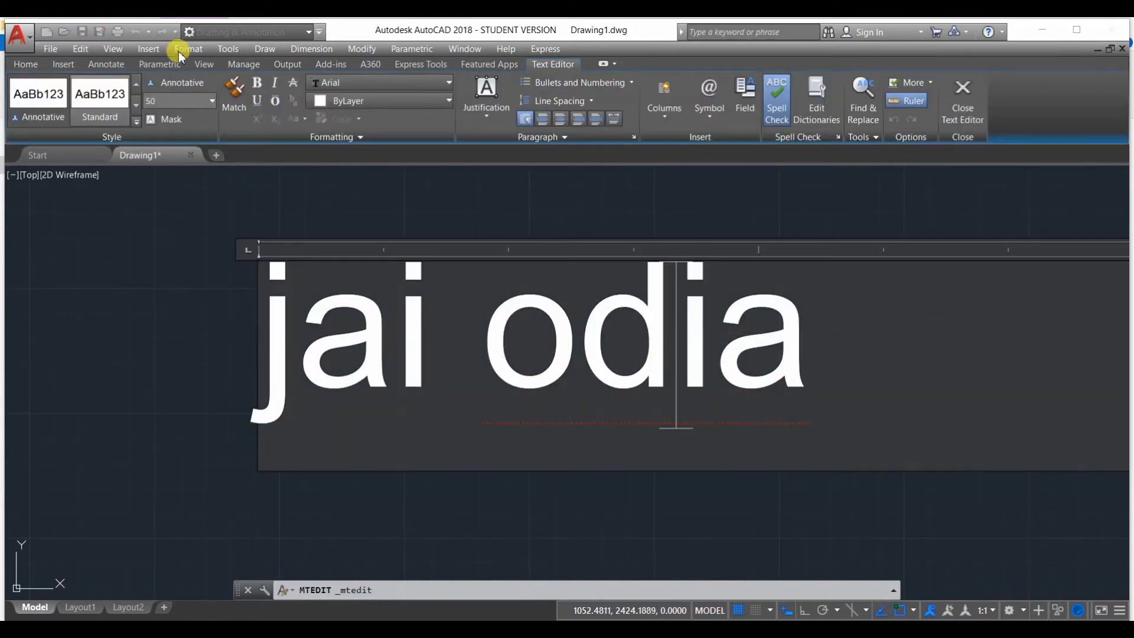
pyautogui.click(85, 100)
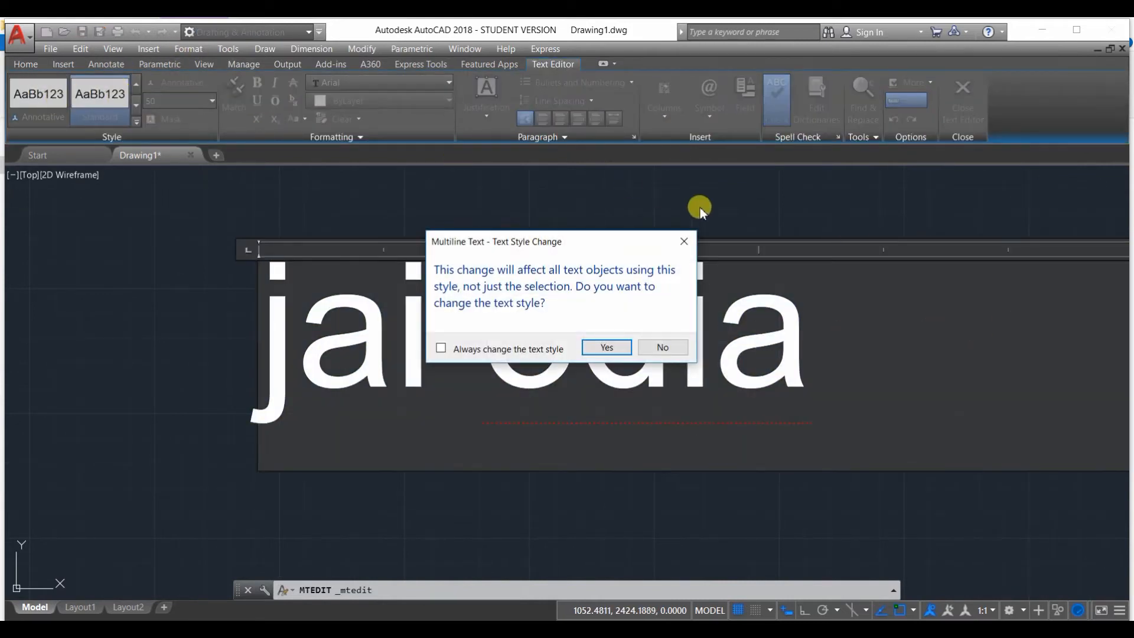
pyautogui.click(683, 242)
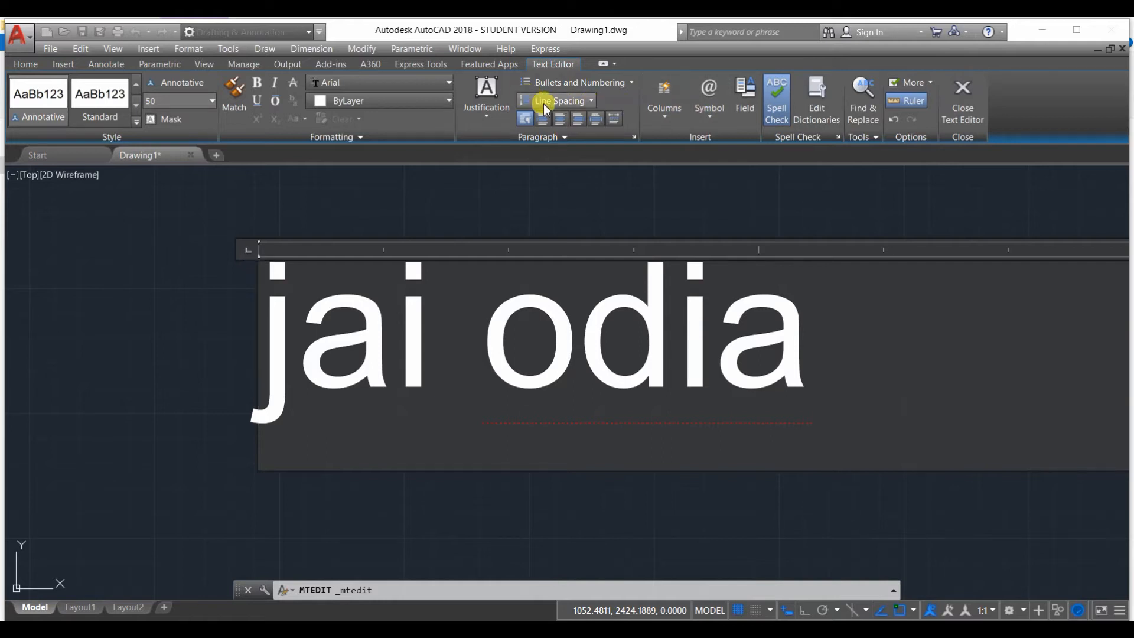
# Look through the fonts and colors available for the text, keeping Arial and ByLayer, and close the text editor
pyautogui.scroll(-5, 527, 251)
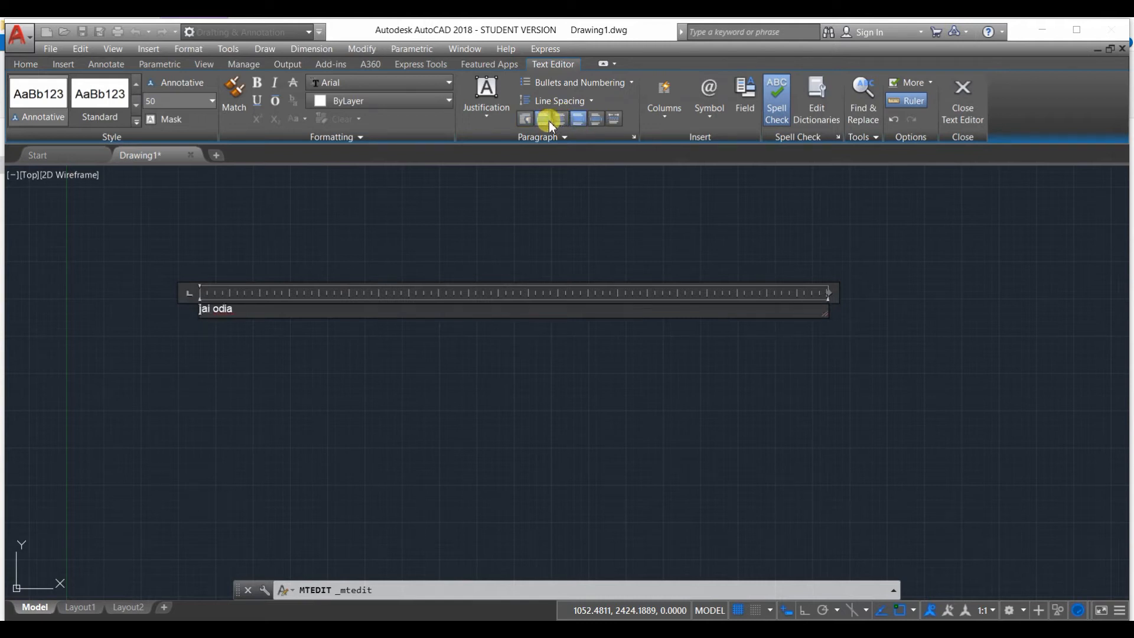
pyautogui.click(385, 82)
pyautogui.scroll(-3, 376, 259)
pyautogui.scroll(6, 378, 240)
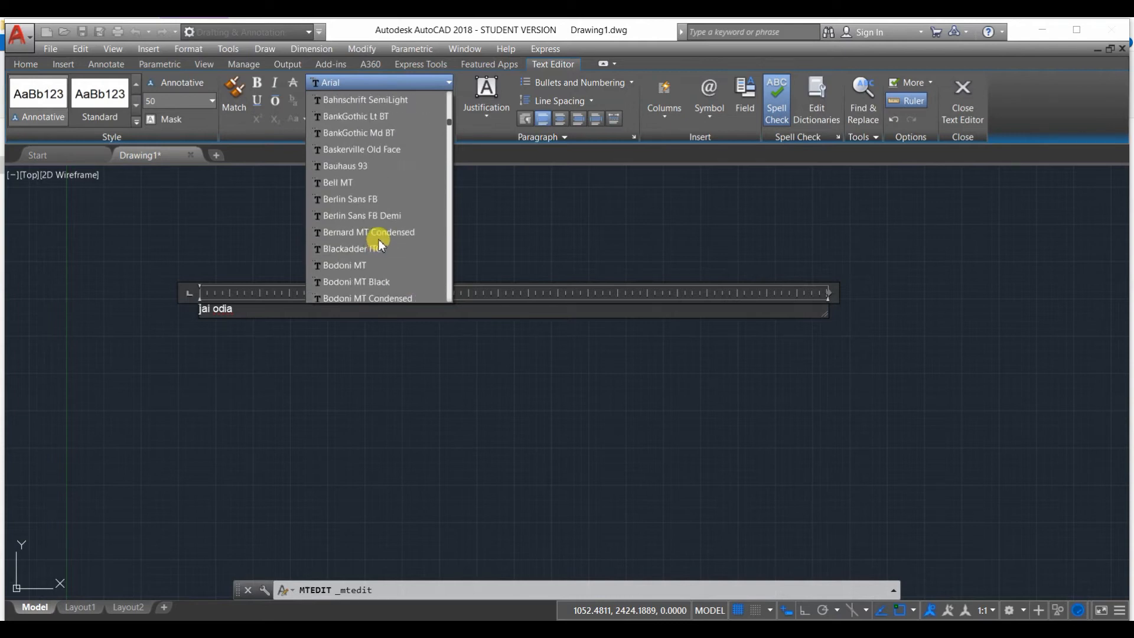
pyautogui.click(371, 83)
pyautogui.click(370, 101)
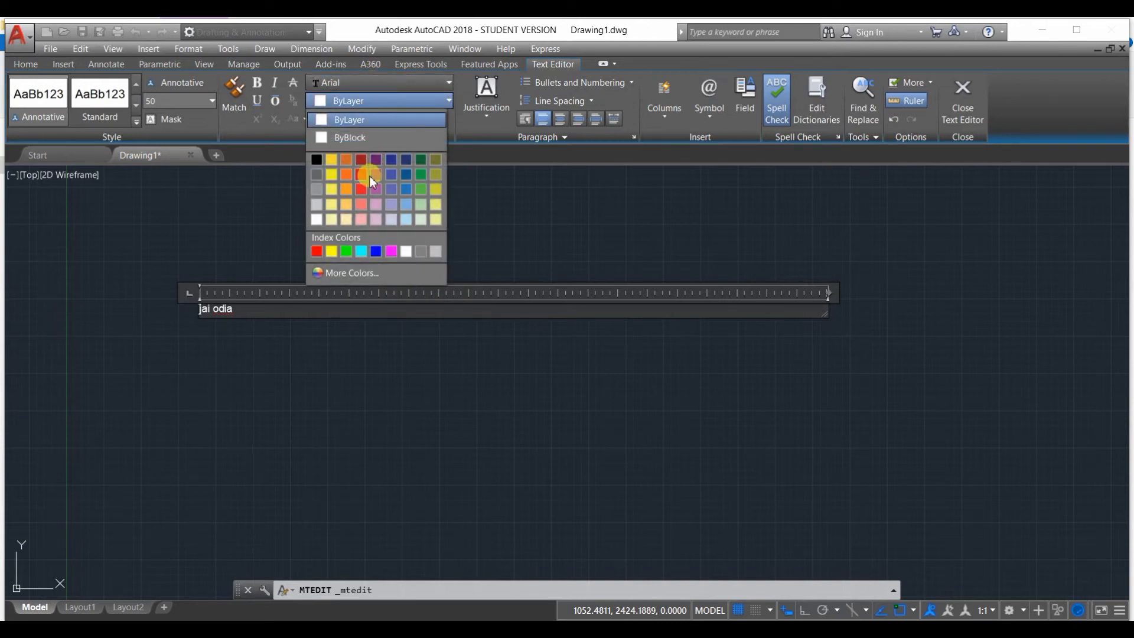
pyautogui.click(348, 120)
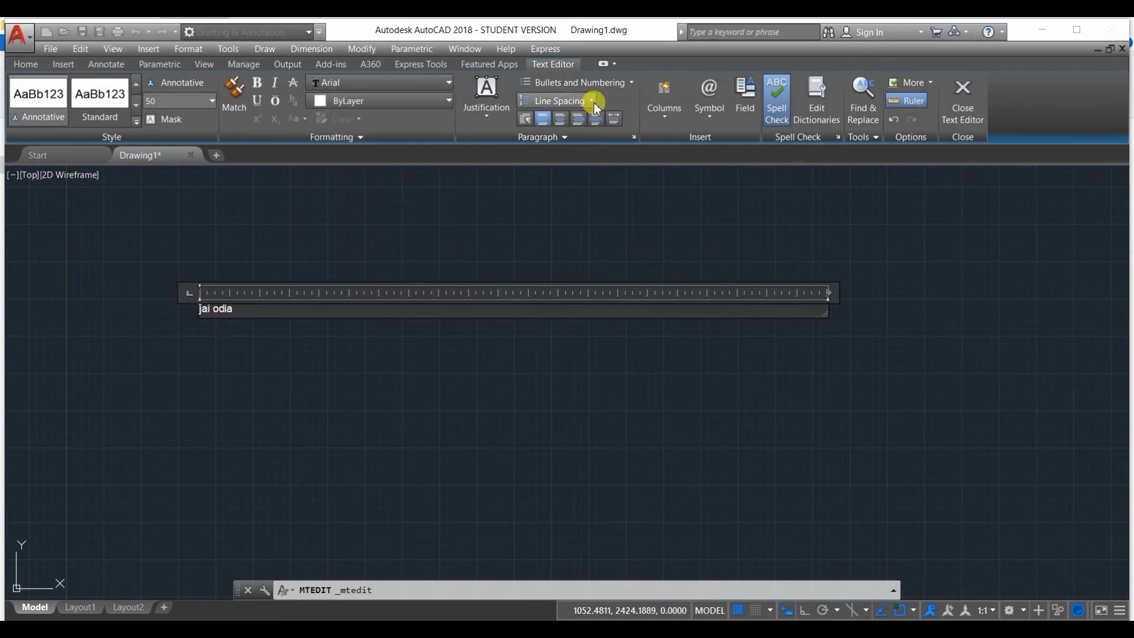
pyautogui.scroll(4, 257, 382)
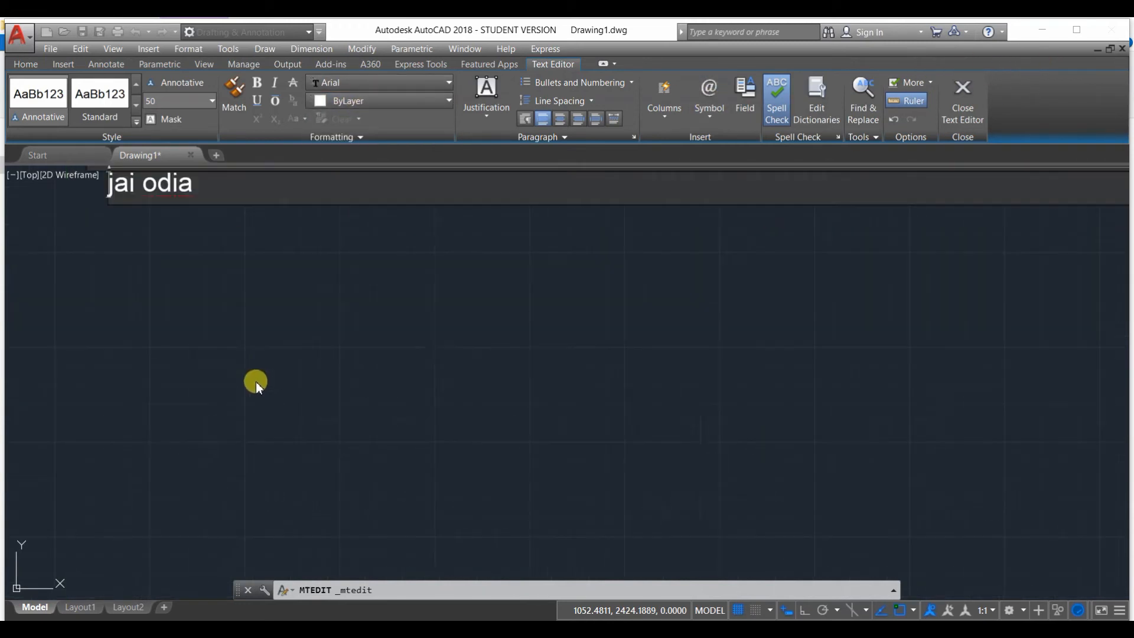
pyautogui.scroll(-4, 280, 339)
pyautogui.scroll(14, 246, 271)
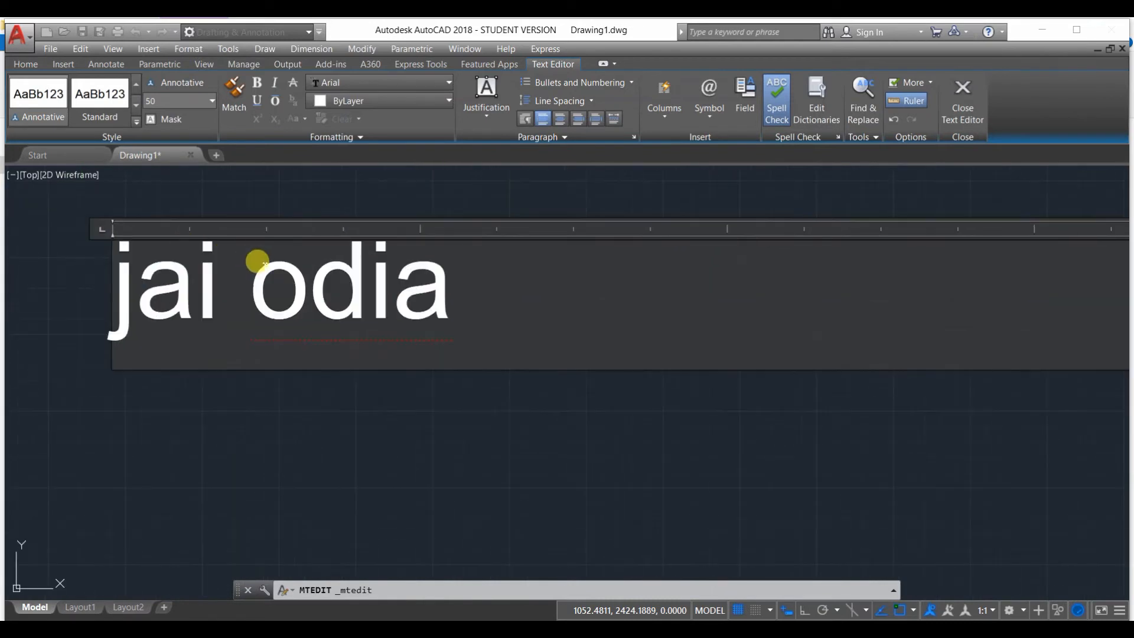
pyautogui.scroll(-8, 396, 361)
pyautogui.click(983, 92)
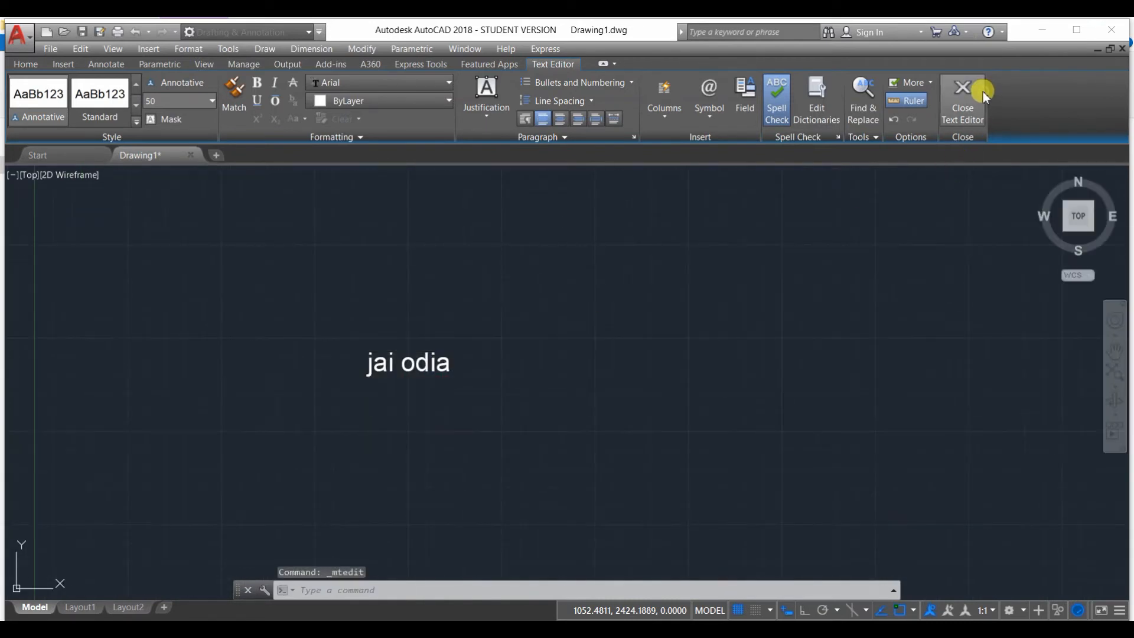
# Reopen the "jai odia" text, try Middle Left, Middle Center and Bottom Left justification, and finish with Top Center
pyautogui.scroll(2, 405, 372)
pyautogui.scroll(-6, 392, 378)
pyautogui.scroll(3, 402, 390)
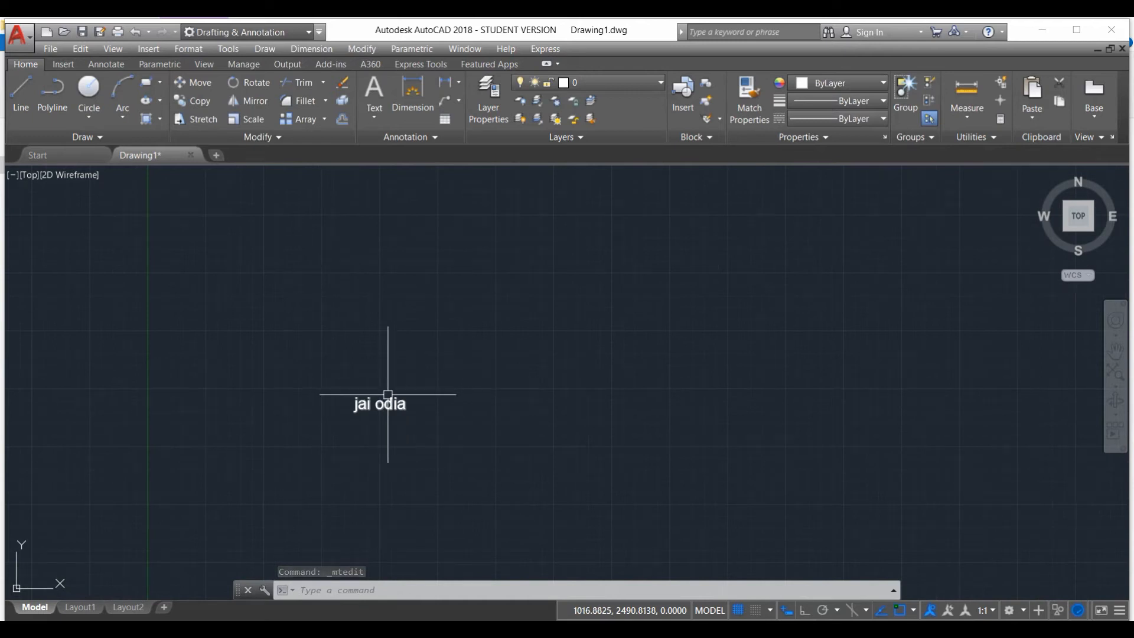
pyautogui.doubleClick(384, 404)
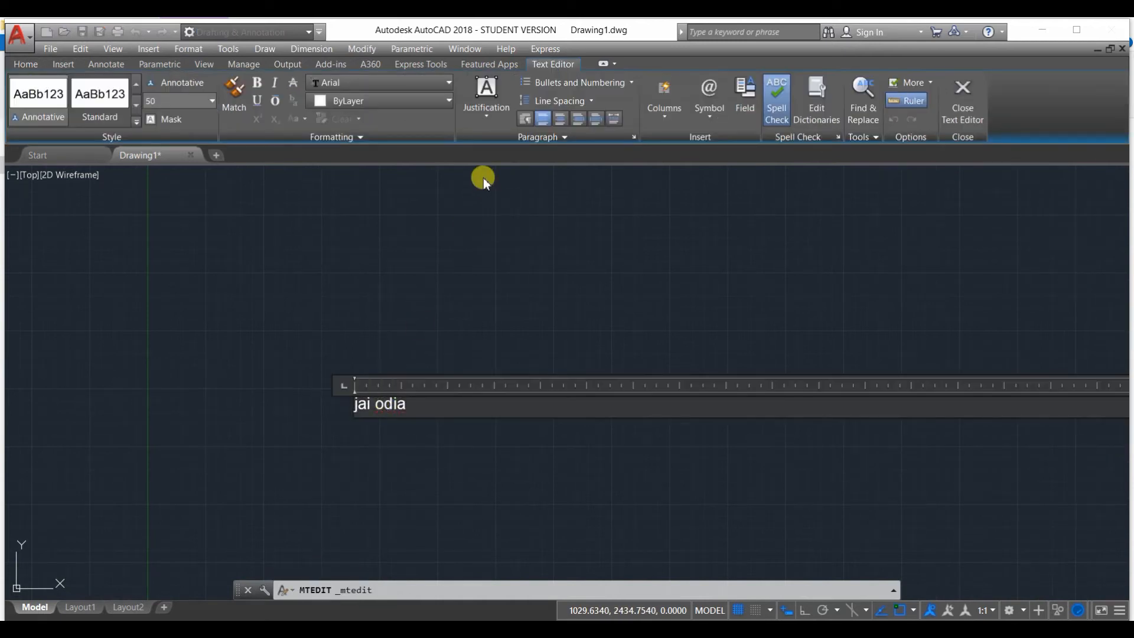
pyautogui.click(474, 123)
pyautogui.click(506, 187)
pyautogui.click(476, 124)
pyautogui.click(496, 206)
pyautogui.click(486, 110)
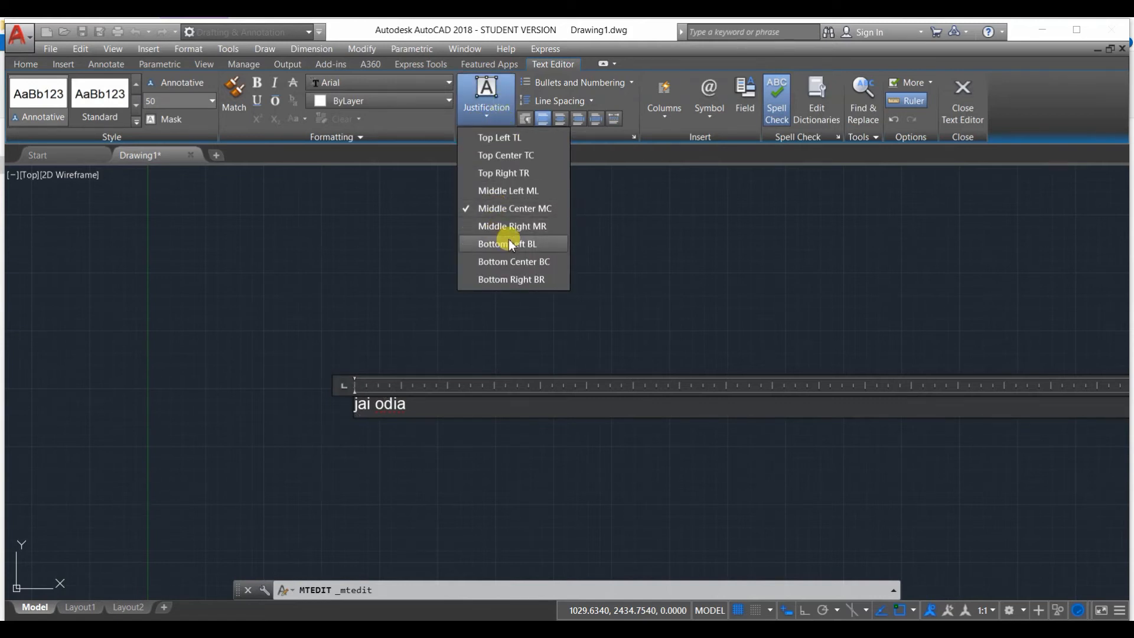
pyautogui.click(508, 241)
pyautogui.scroll(-6, 481, 305)
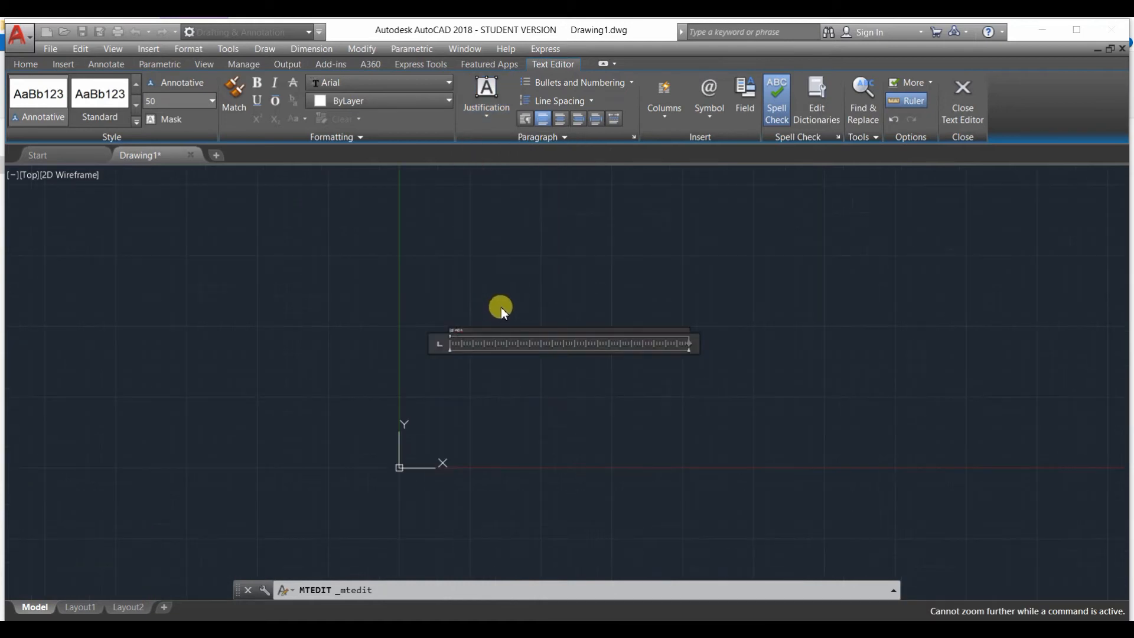
pyautogui.scroll(4, 499, 307)
pyautogui.click(503, 122)
pyautogui.click(505, 149)
pyautogui.click(440, 278)
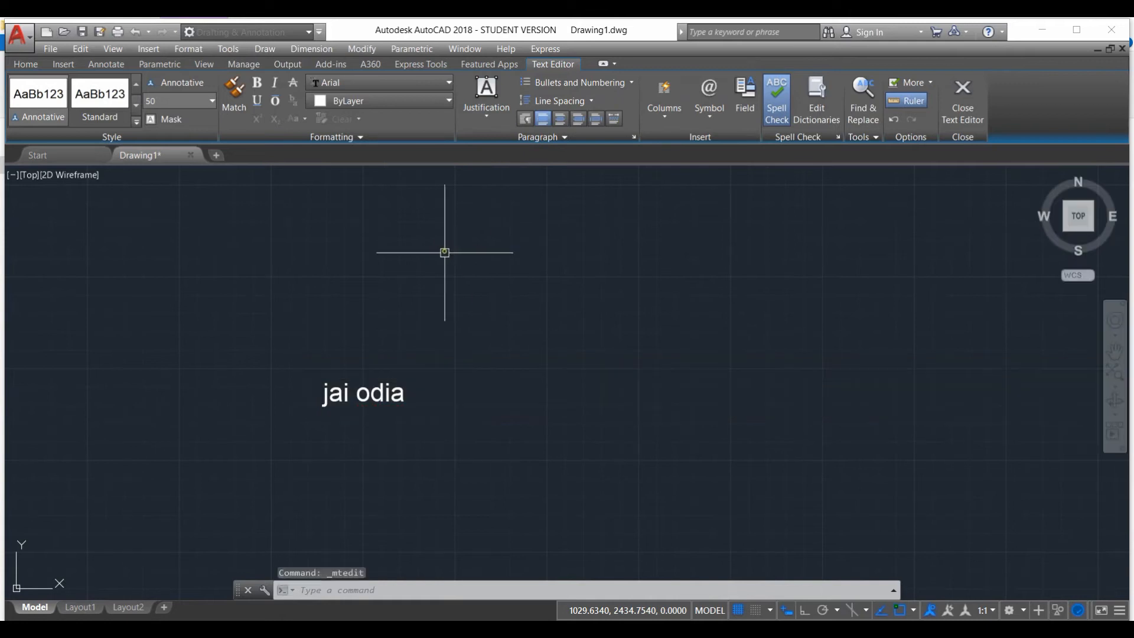
# Start an MTEXT box above the existing "jai odia" text, with the text height set to 50
pyautogui.write('mt')
pyautogui.press('Return')
pyautogui.click(451, 290)
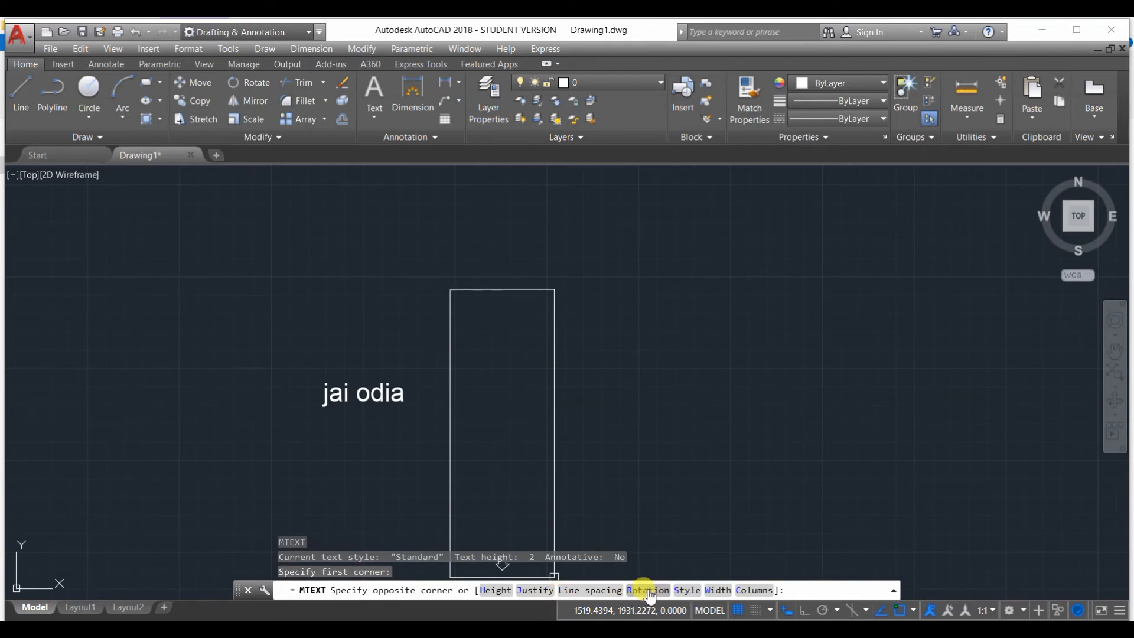
pyautogui.click(504, 590)
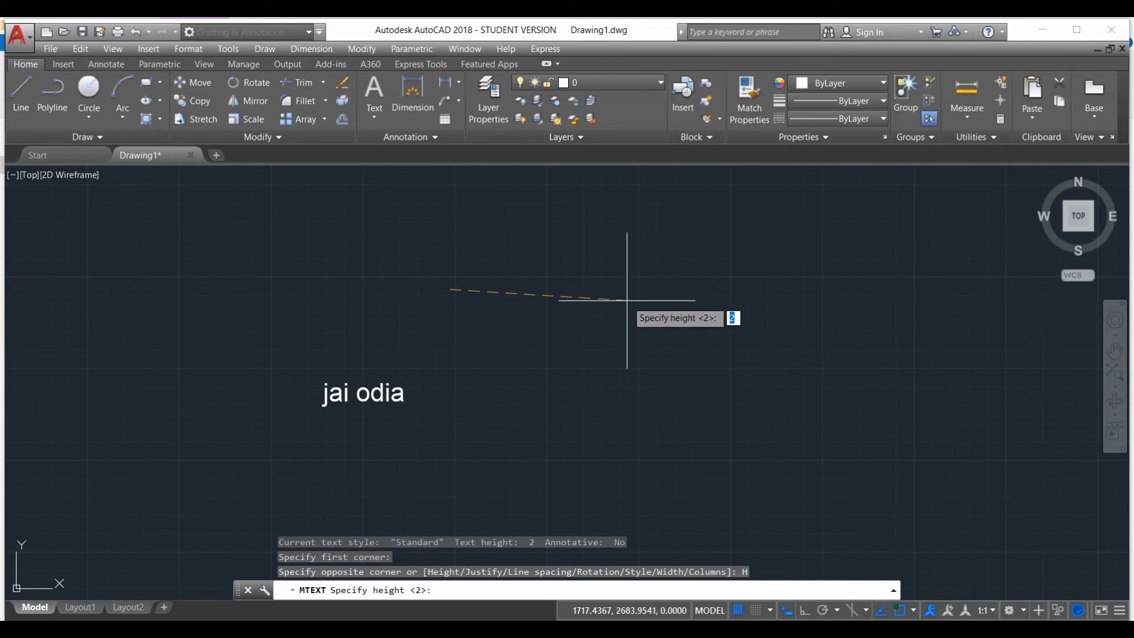
pyautogui.write('50')
pyautogui.press('Return')
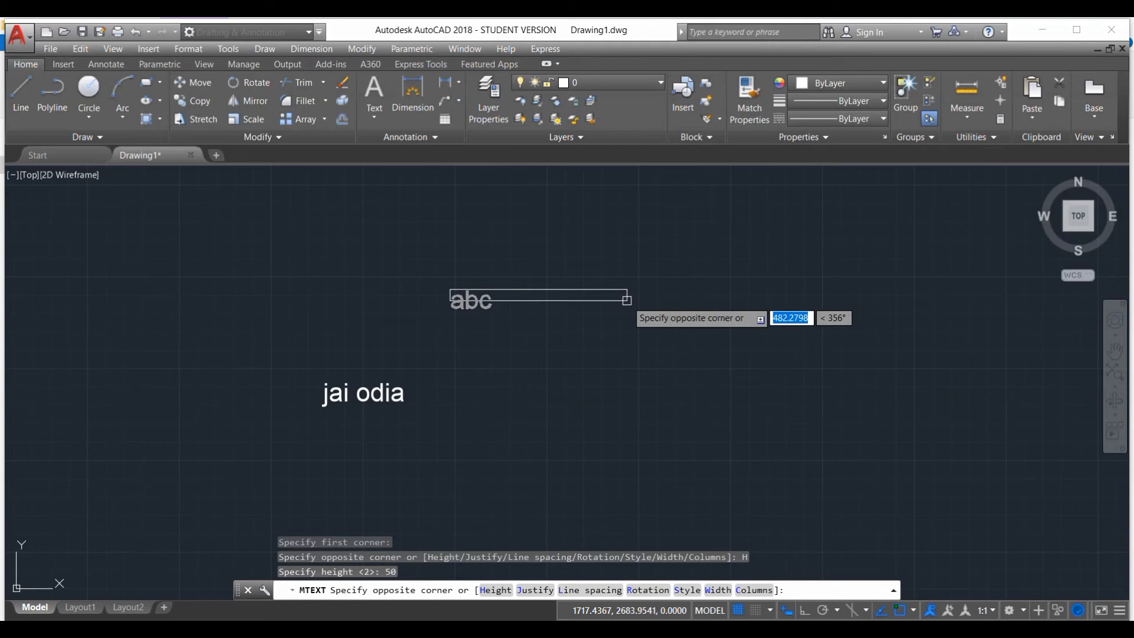
pyautogui.click(939, 406)
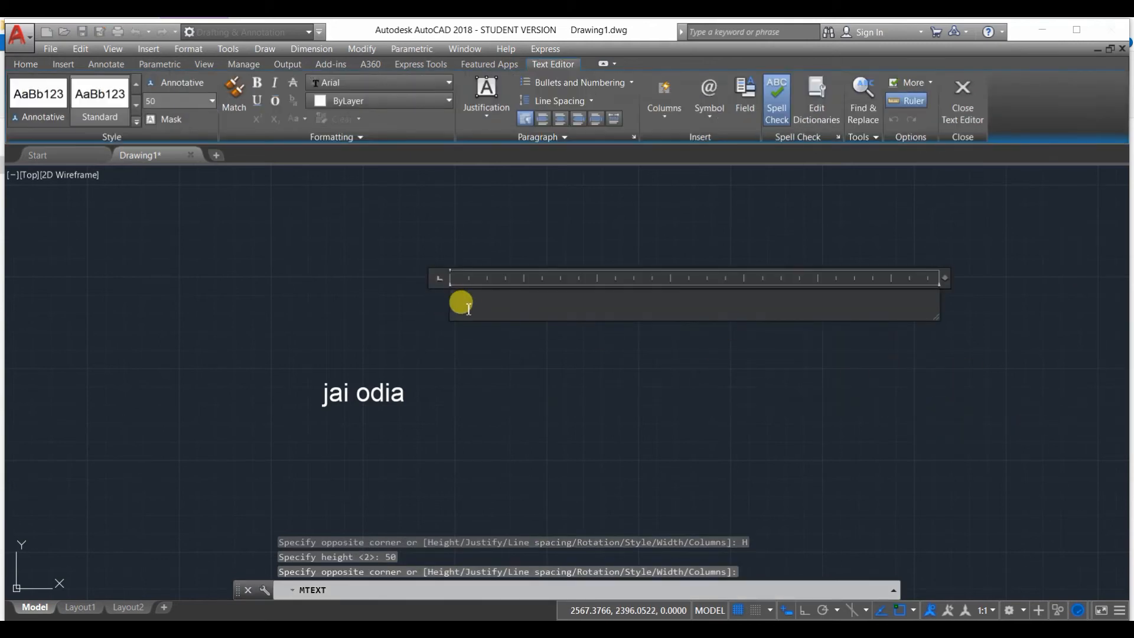
# Enter "jai odia" in the new text box and close the text editor
pyautogui.write('jai o')
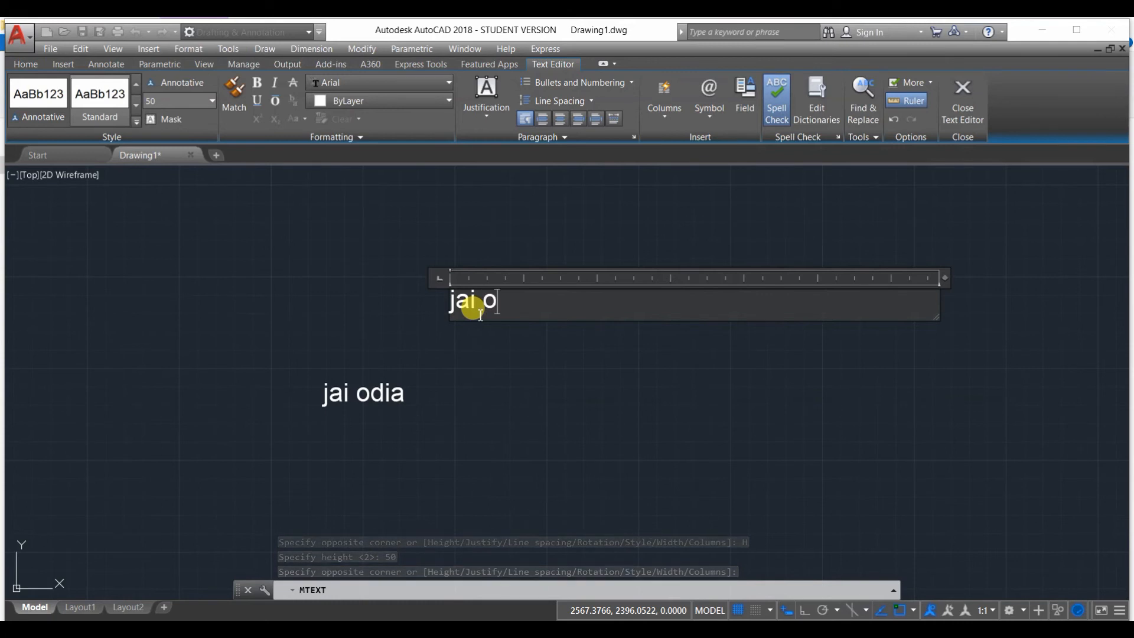
pyautogui.write('di')
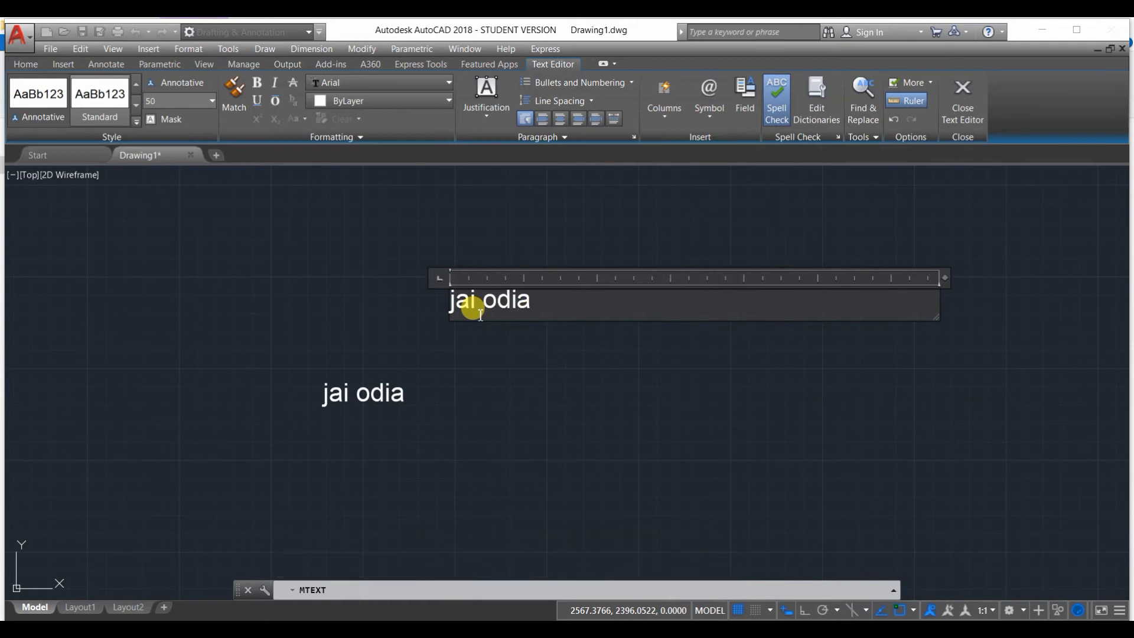
pyautogui.write('a')
pyautogui.press('Return')
pyautogui.click(630, 413)
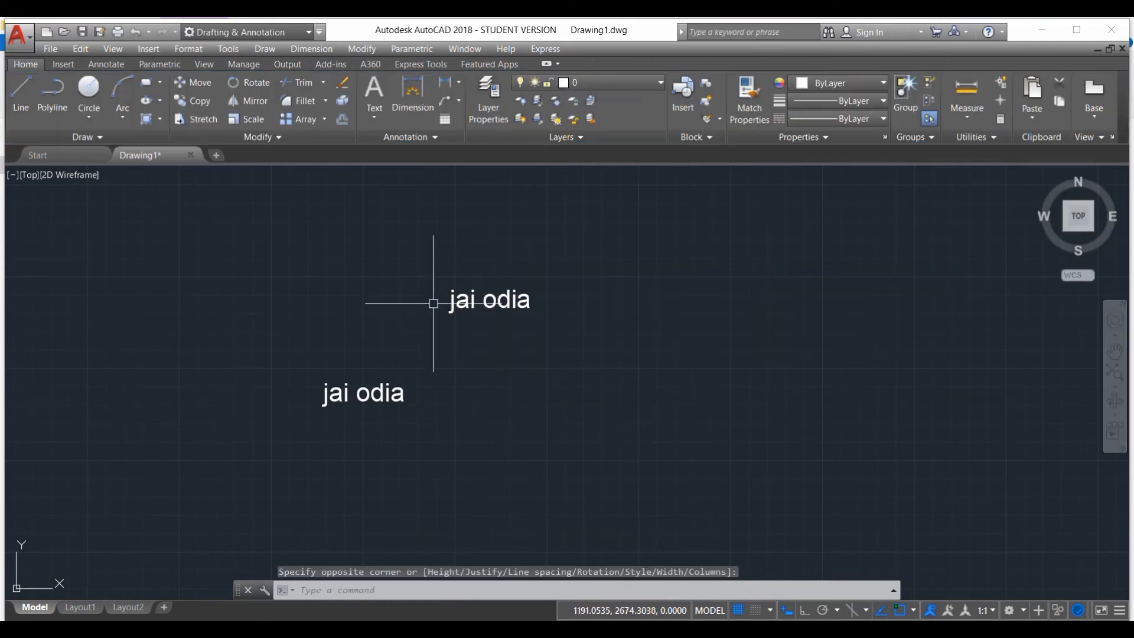
pyautogui.write('MT')
pyautogui.press('Return')
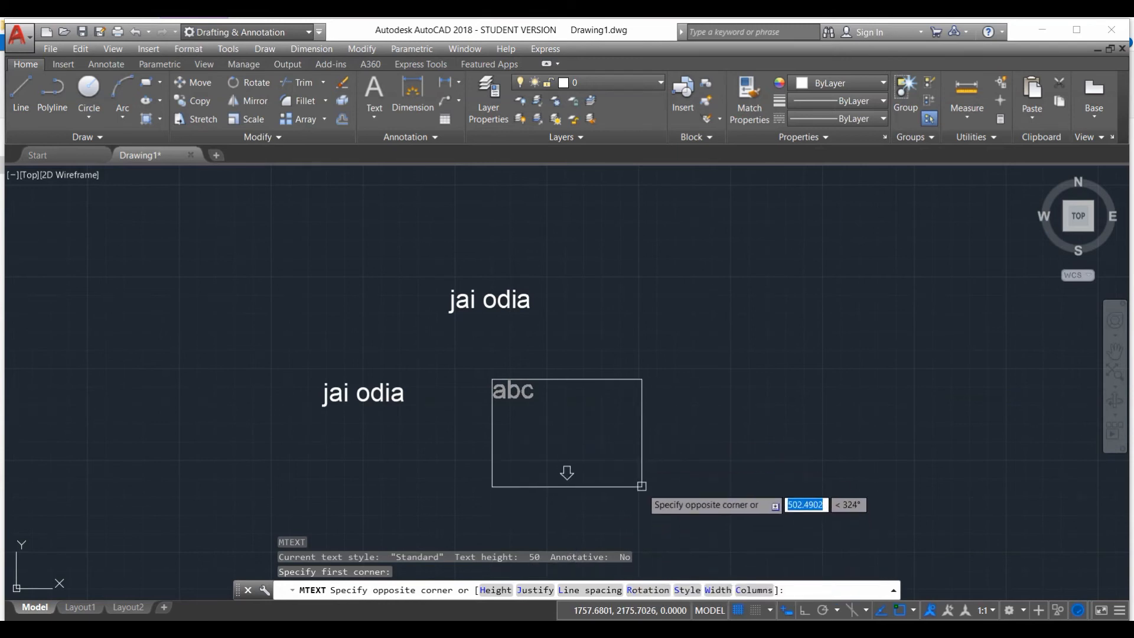
pyautogui.press('Escape')
# Try to rotate the lower "jai odia" text about a base point just below and to the right of it
pyautogui.click(394, 395)
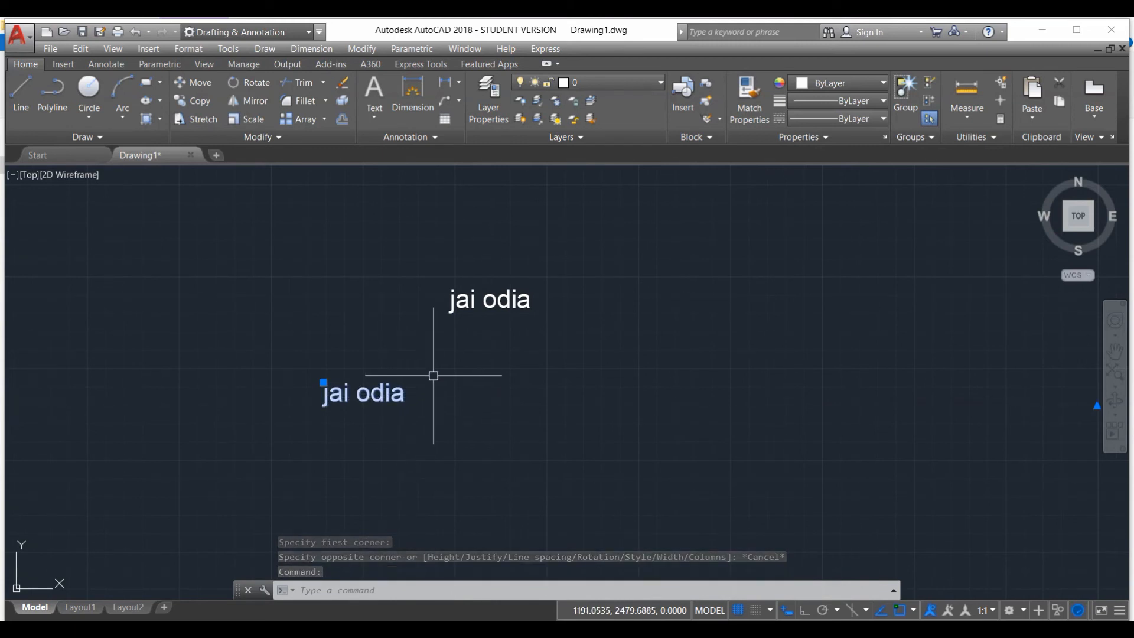
pyautogui.write('RO')
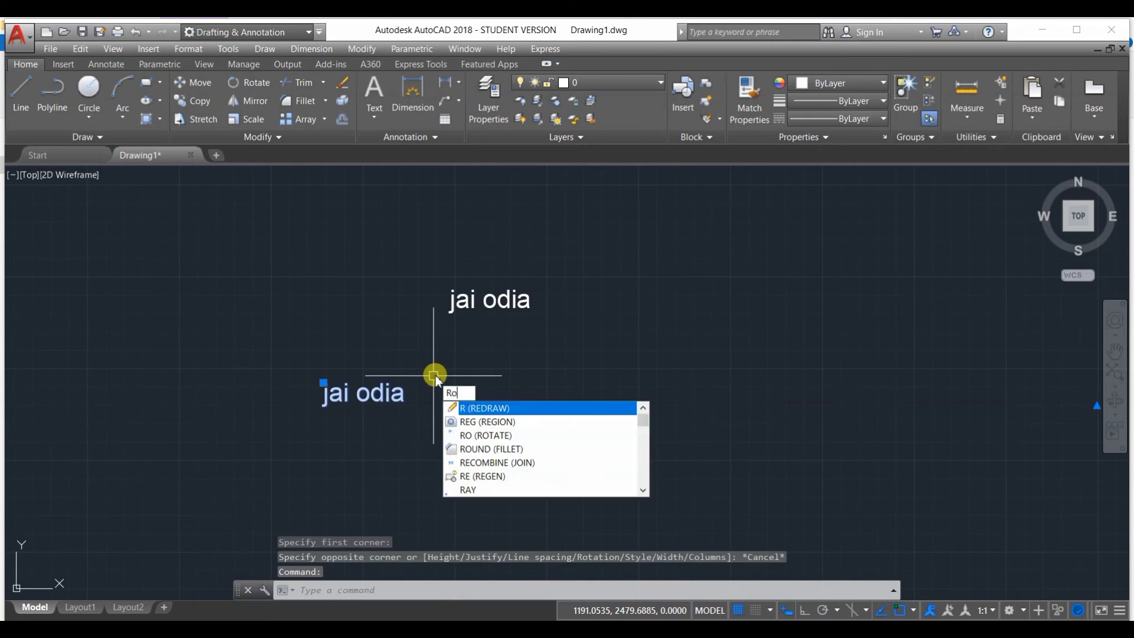
pyautogui.press('Return')
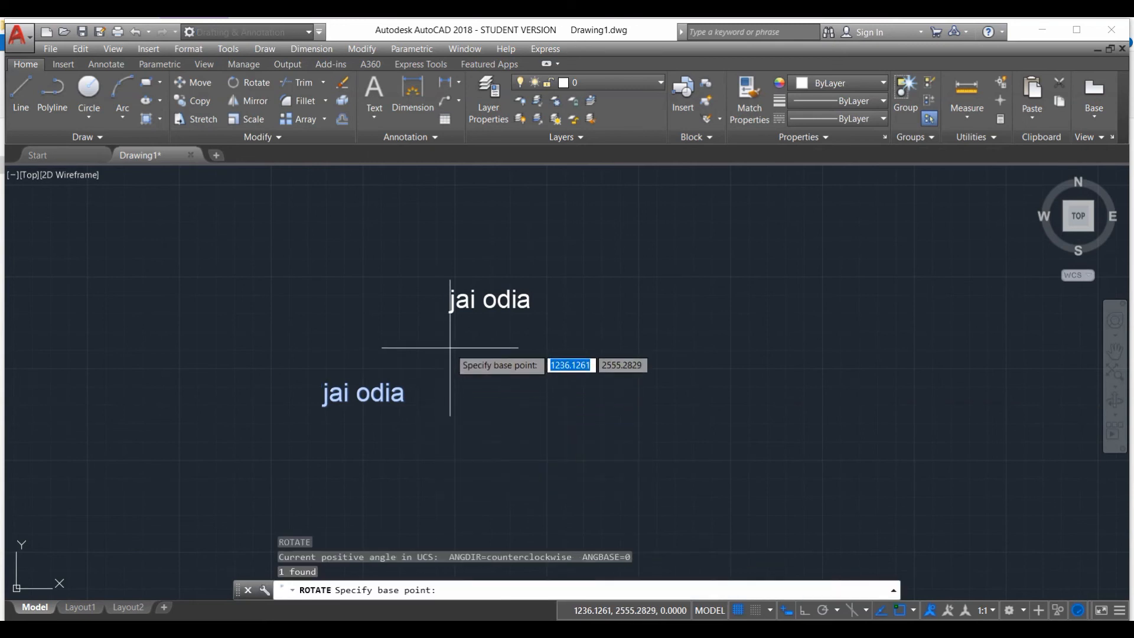
pyautogui.click(434, 437)
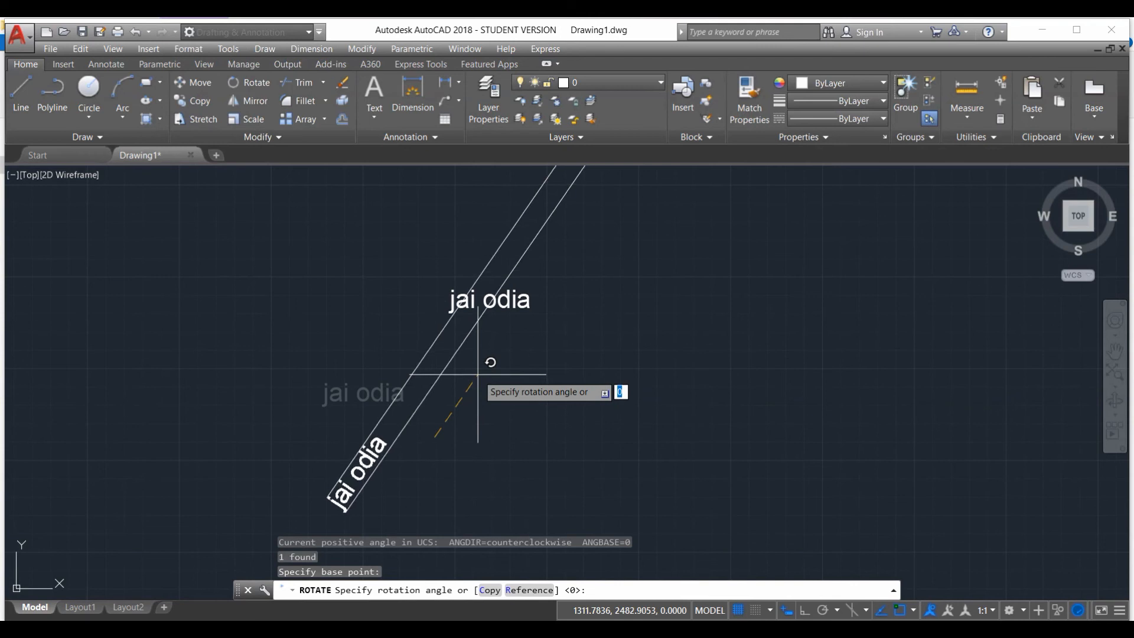
pyautogui.press('Escape')
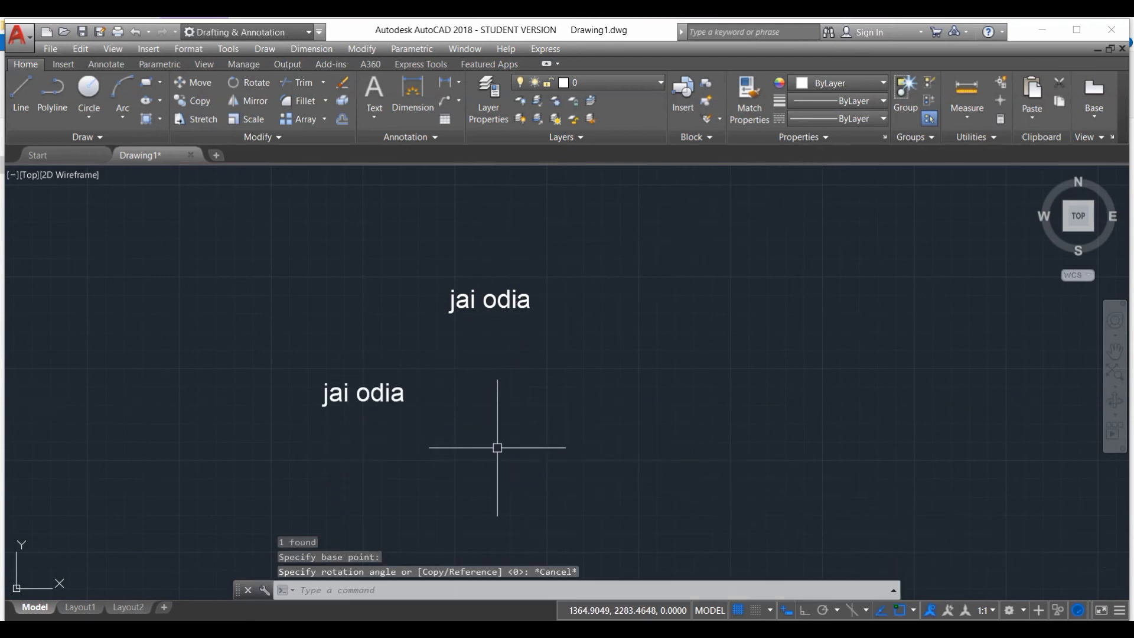
pyautogui.write('mt')
pyautogui.click(547, 424)
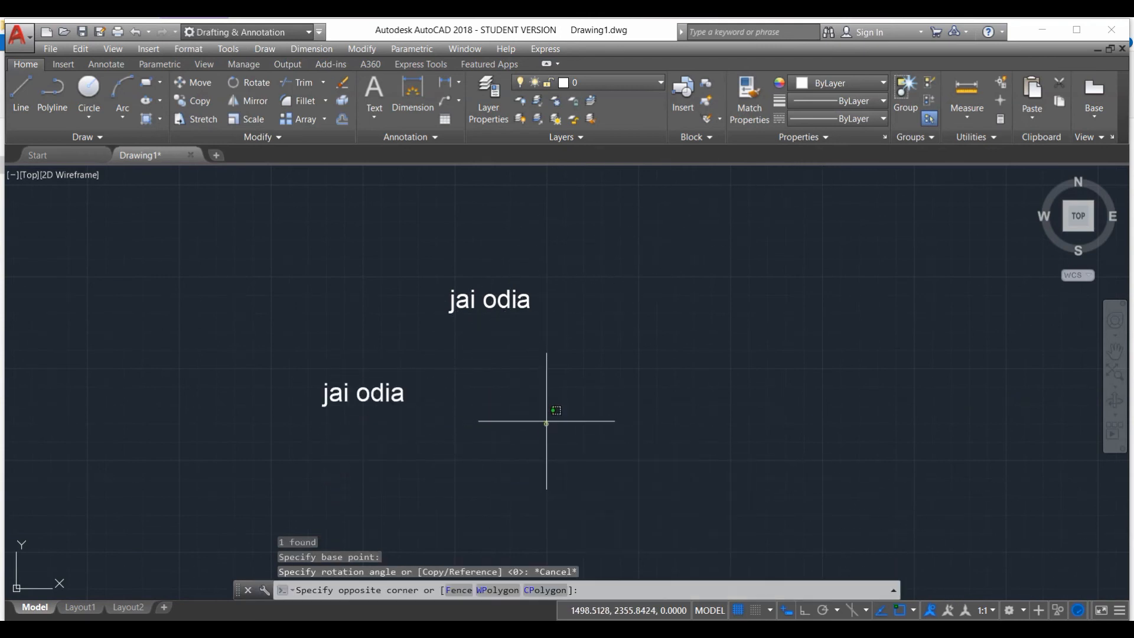
pyautogui.press('Return')
pyautogui.click(555, 438)
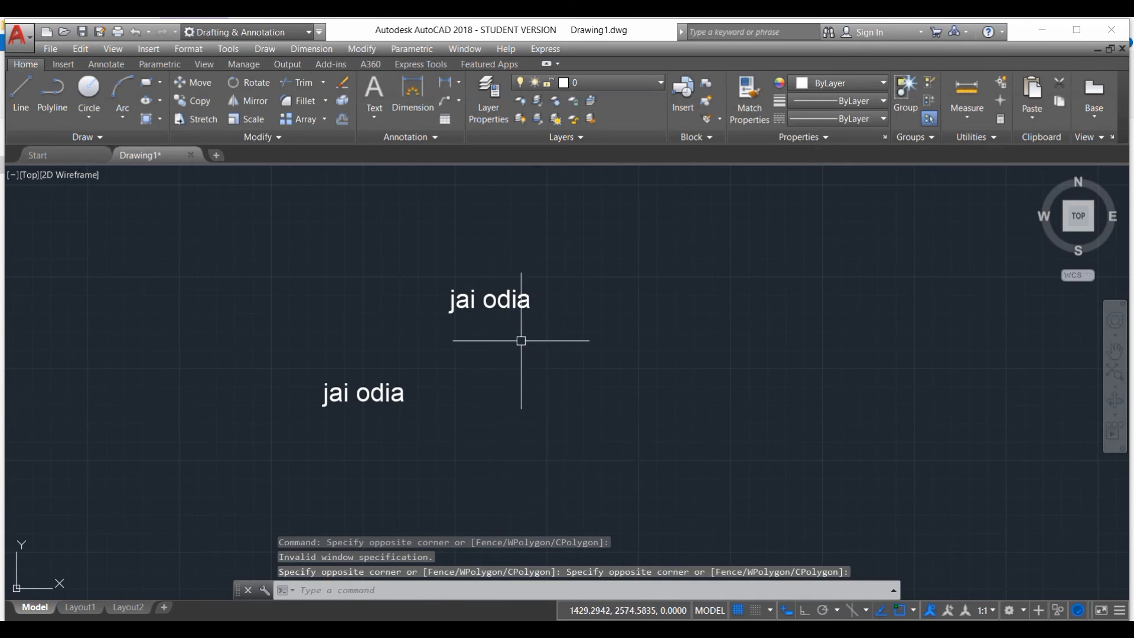
pyautogui.write('mt')
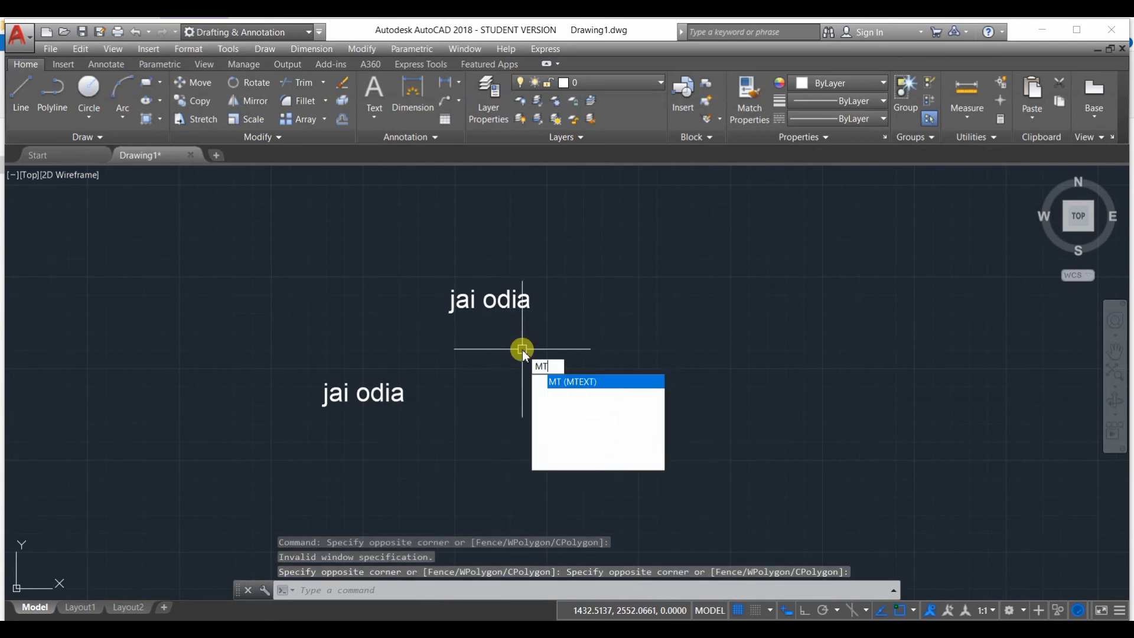
pyautogui.press('Return')
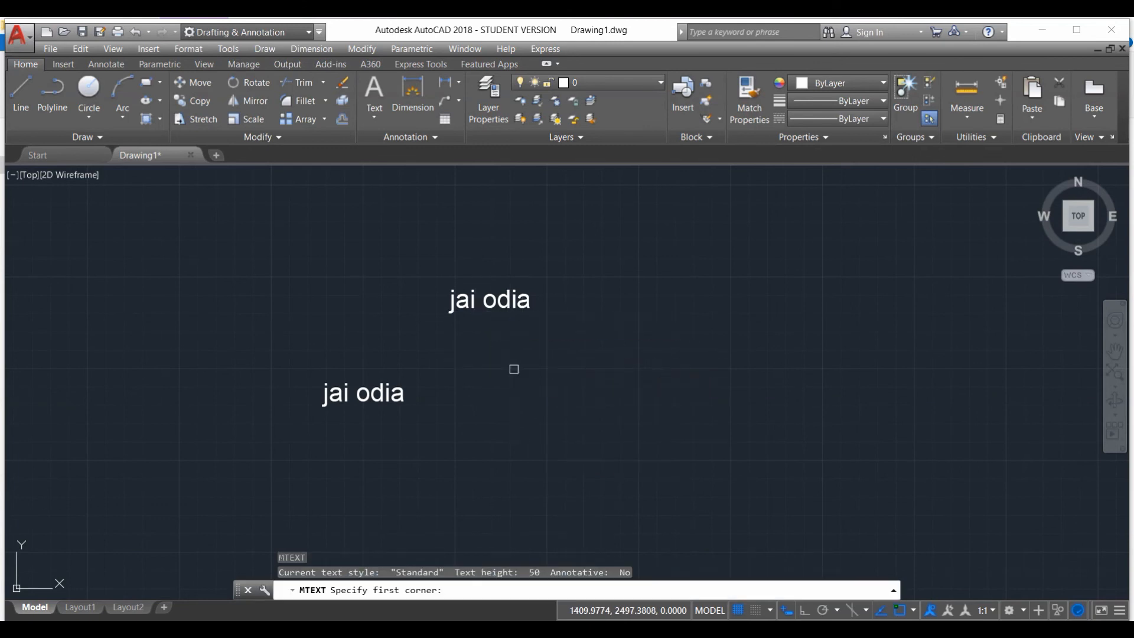
pyautogui.click(514, 370)
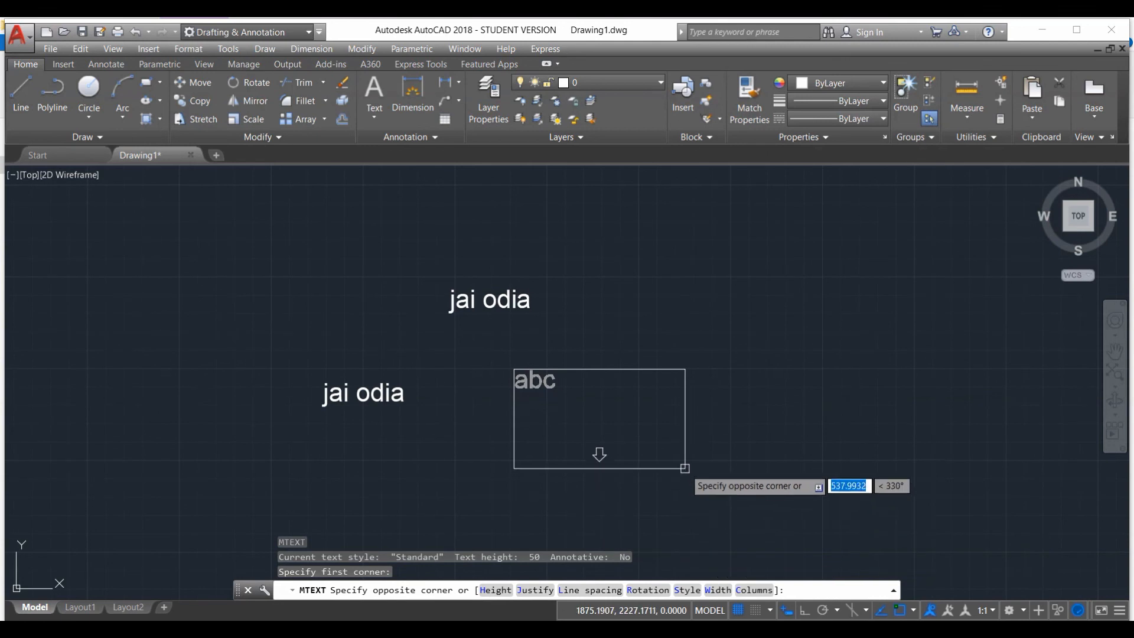
pyautogui.press('Escape')
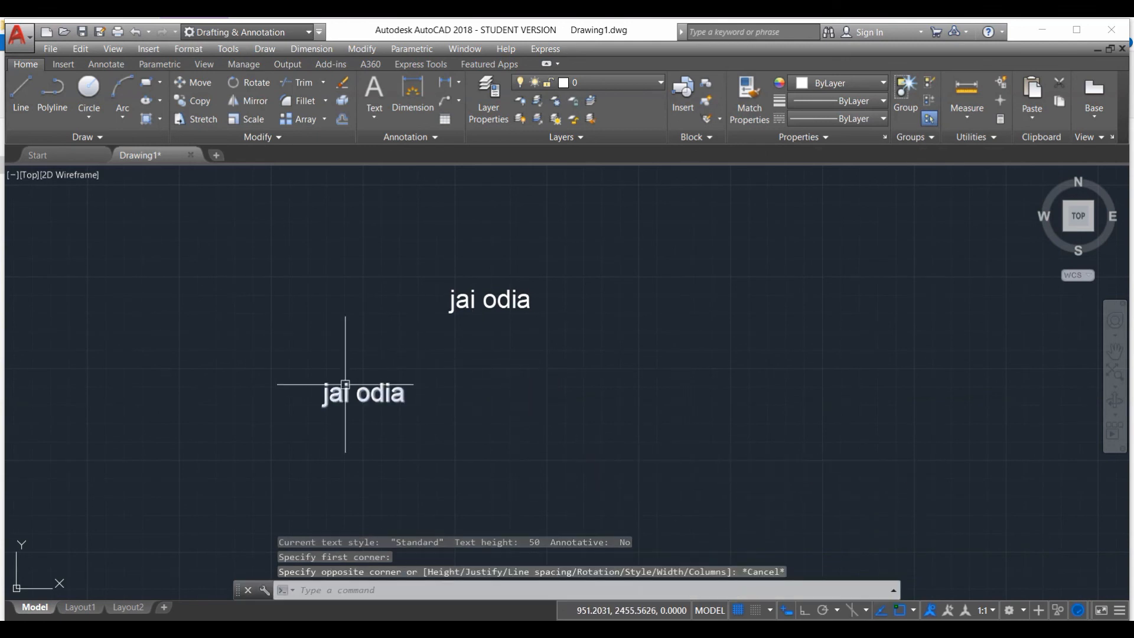
# Reopen the lower "jai odia" text in the text editor and close it without editing
pyautogui.click(365, 380)
pyautogui.doubleClick(387, 391)
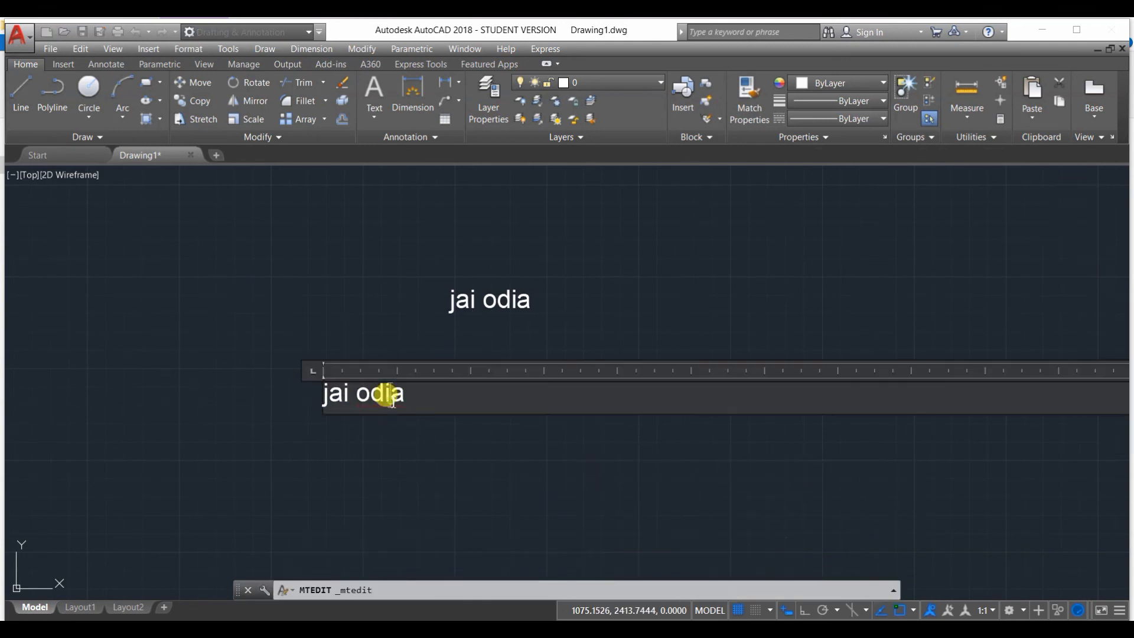
pyautogui.click(495, 393)
pyautogui.click(374, 84)
pyautogui.click(643, 266)
pyautogui.click(551, 437)
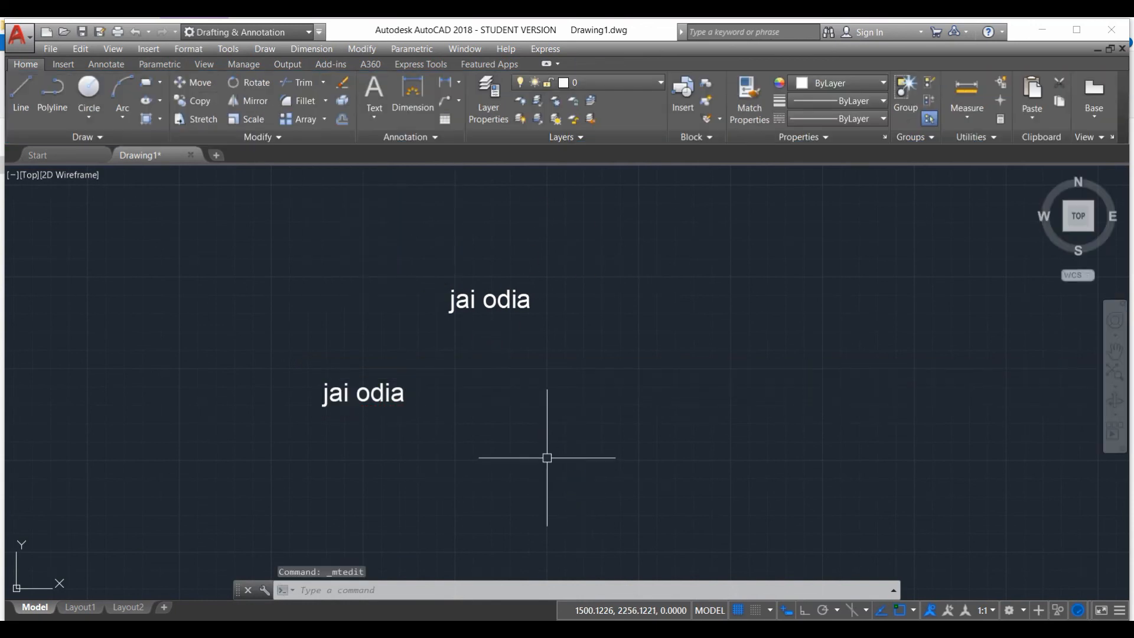
# Start a new MTEXT box below and to the right of the two "jai odia" texts
pyautogui.write('mt')
pyautogui.press('Return')
pyautogui.click(578, 415)
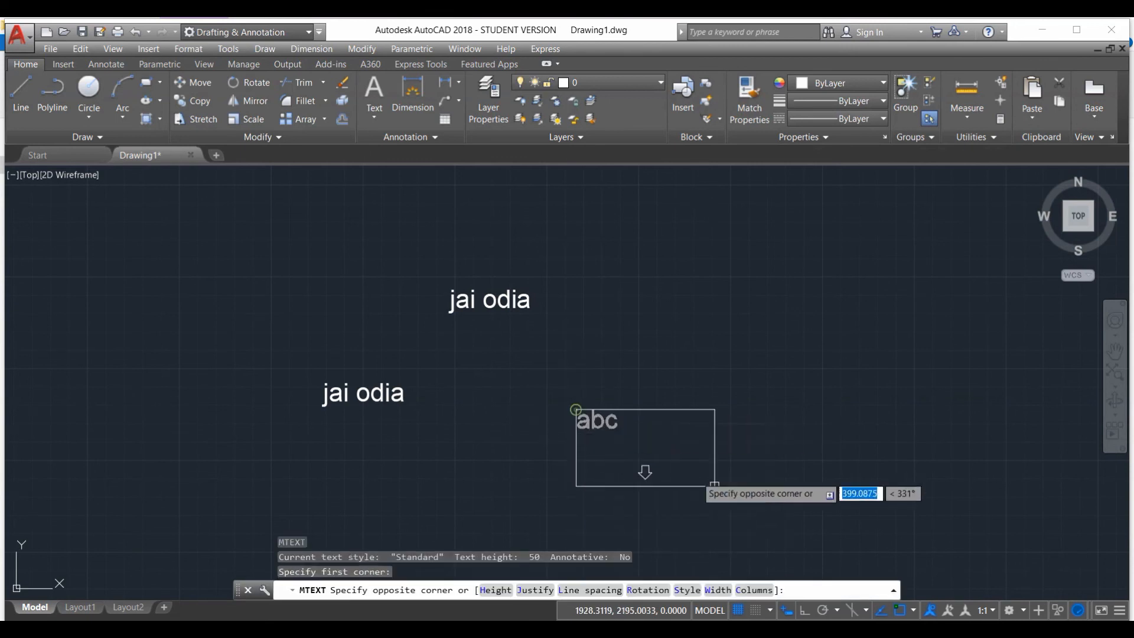